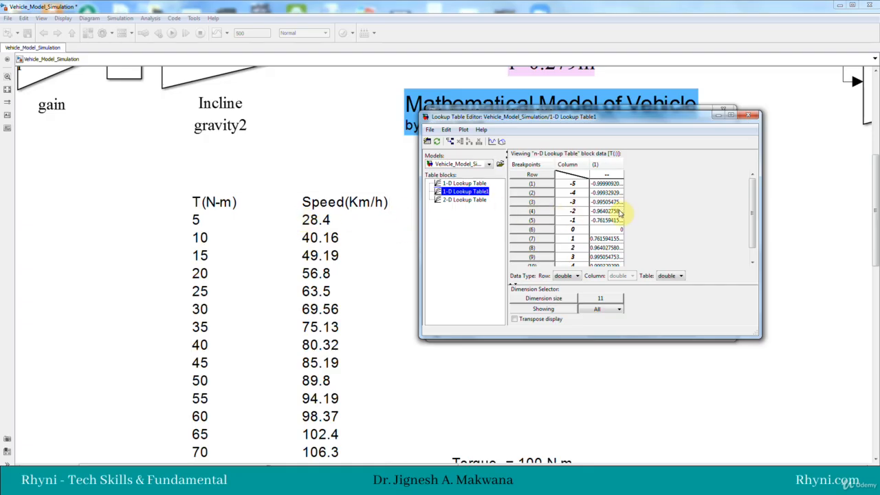
pyautogui.click(315, 220)
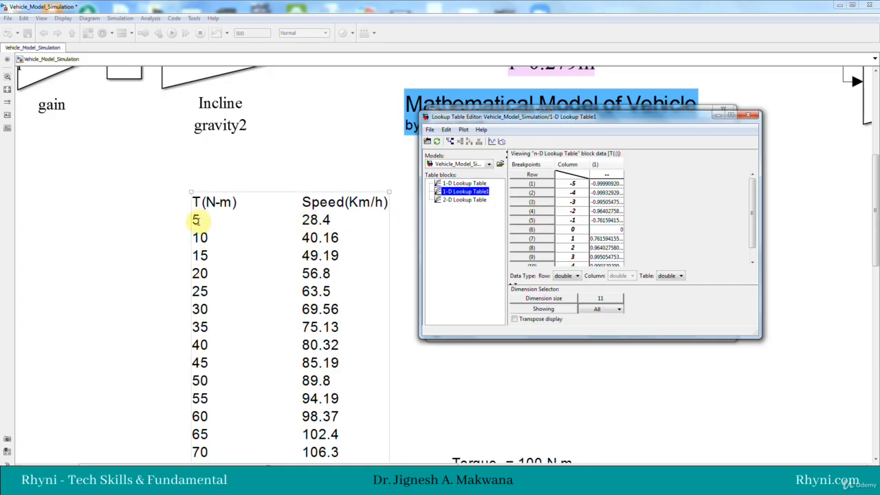
pyautogui.click(355, 170)
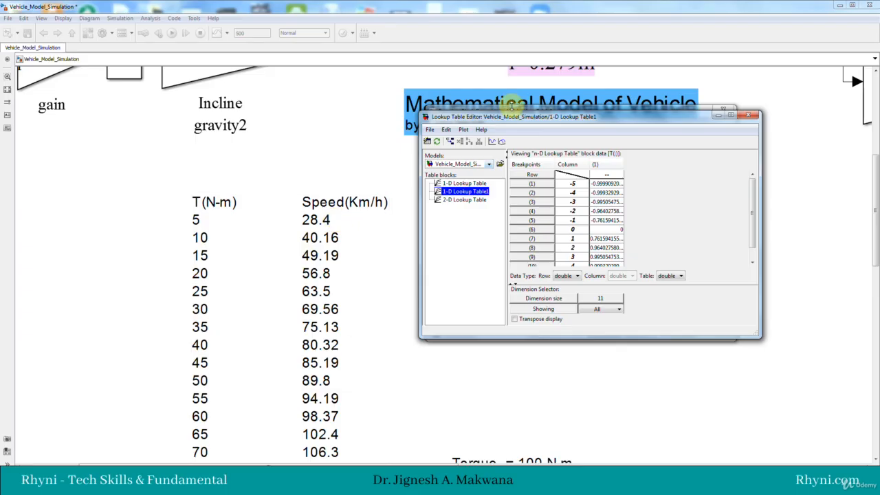
pyautogui.moveTo(512, 118); pyautogui.dragTo(590, 143)
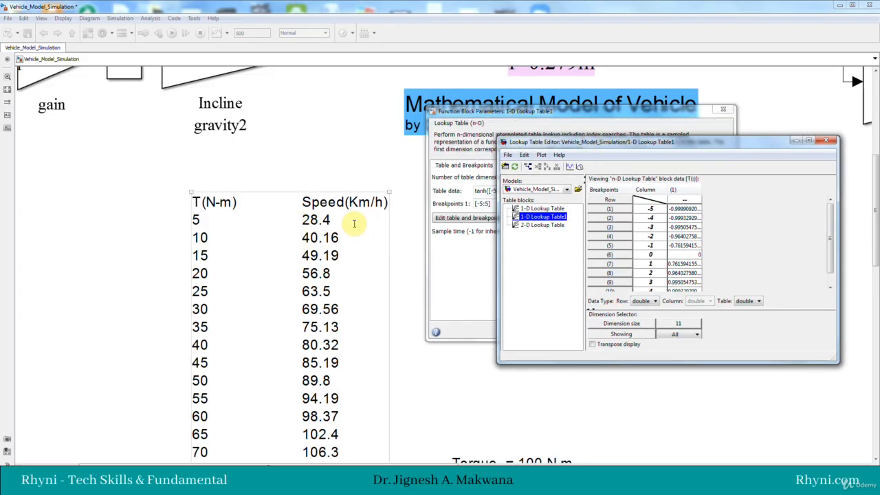
pyautogui.moveTo(567, 144); pyautogui.dragTo(489, 112)
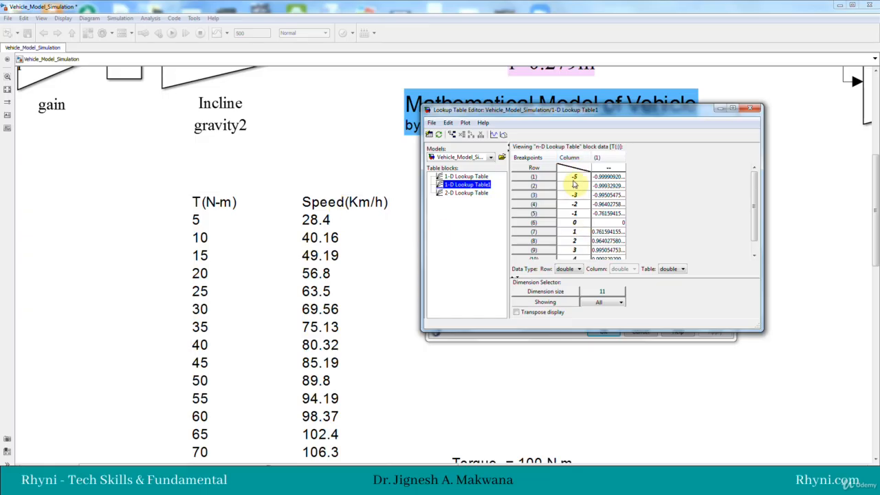
# Step: Try to set the first breakpoint of 1-D Lookup Table1 to 0
pyautogui.doubleClick(578, 177)
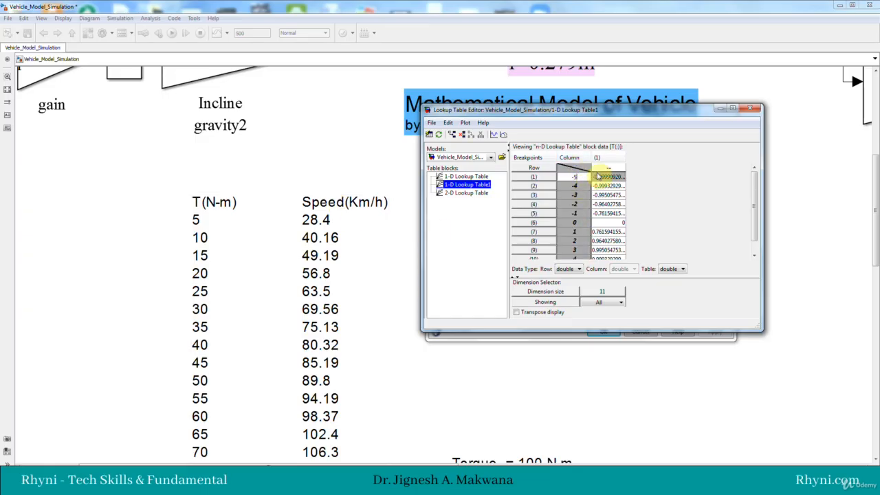
pyautogui.doubleClick(567, 178)
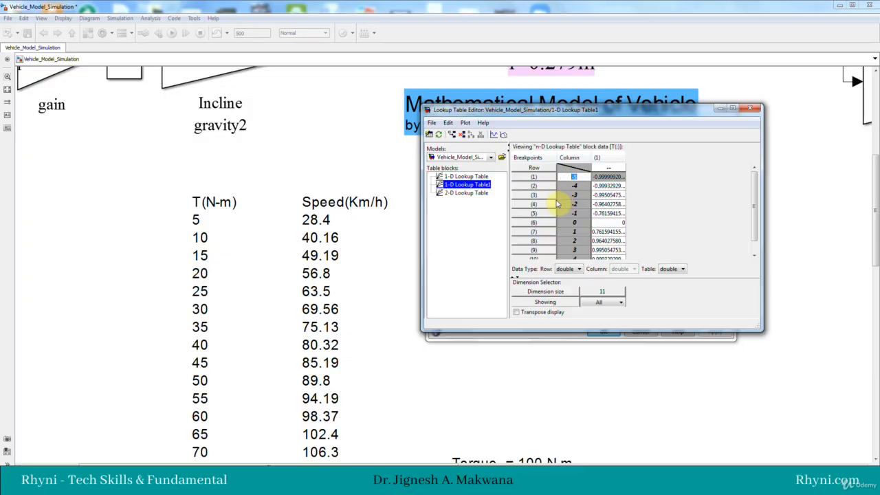
pyautogui.write('0')
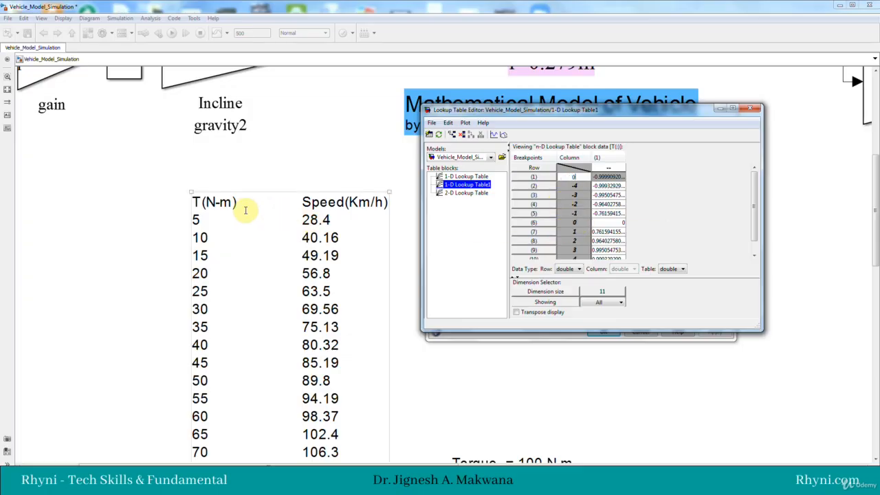
pyautogui.click(240, 203)
pyautogui.press('Return')
pyautogui.write('0=')
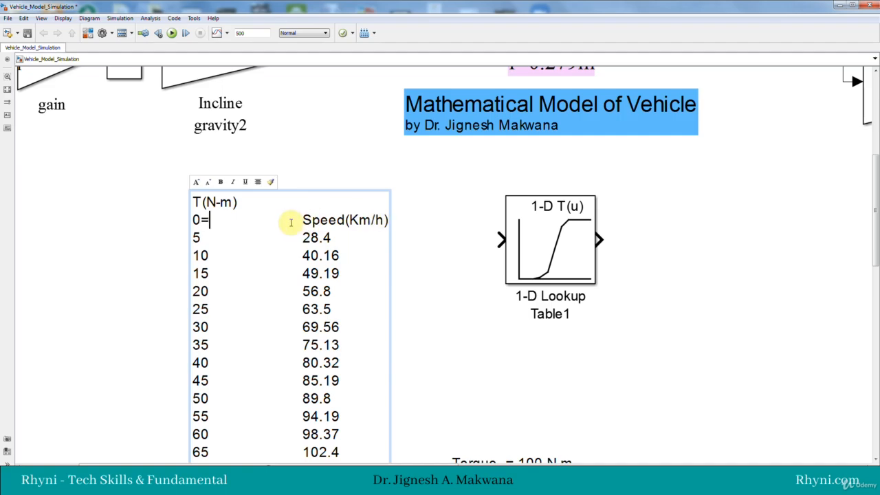
pyautogui.press('BackSpace')
pyautogui.press('BackSpace')
pyautogui.press('BackSpace')
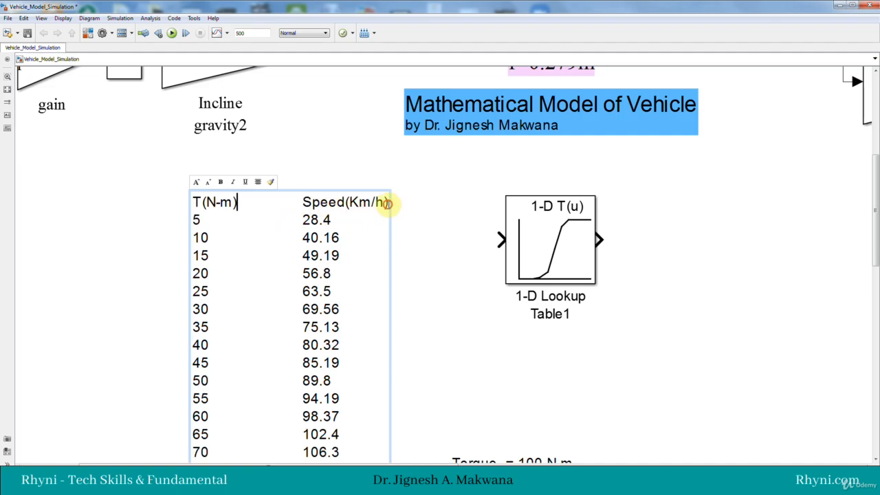
# Step: Add a row with torque 0 and speed 0 directly below the header of the torque-speed annotation
pyautogui.click(389, 203)
pyautogui.press('Return')
pyautogui.write('0')
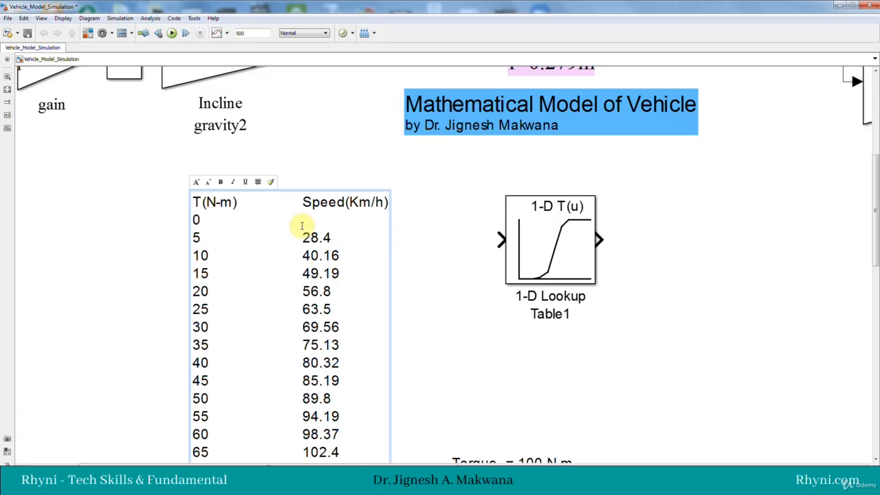
pyautogui.write('0')
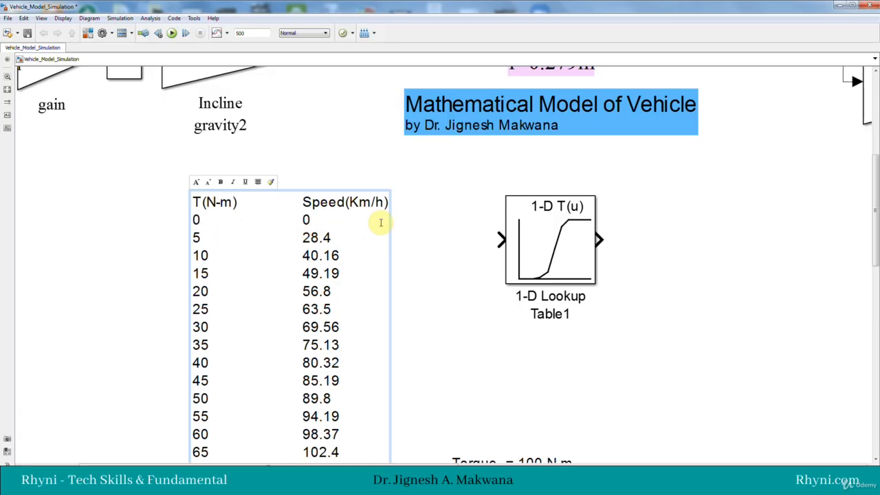
# Step: Open the table editor for 1-D Lookup Table1 and set row 1 to breakpoint 0 with table value 0
pyautogui.doubleClick(534, 205)
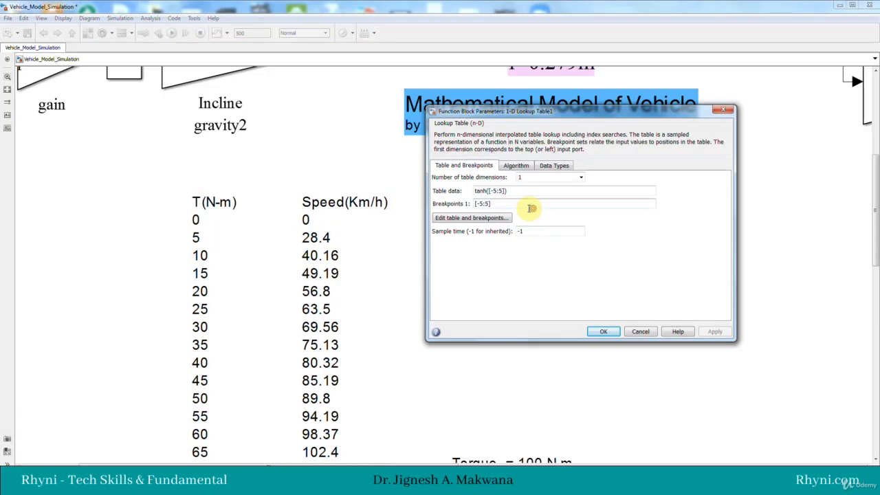
pyautogui.click(483, 218)
pyautogui.doubleClick(570, 178)
pyautogui.write('0')
pyautogui.click(608, 177)
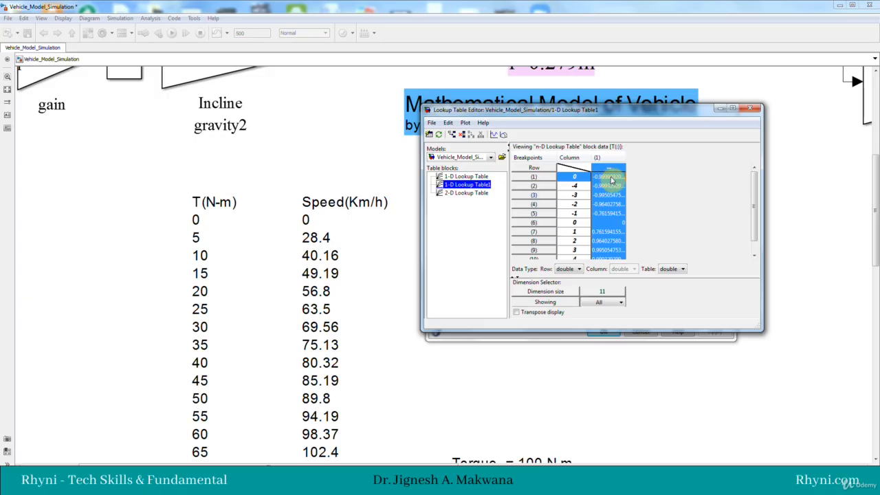
pyautogui.doubleClick(602, 177)
pyautogui.moveTo(593, 178); pyautogui.dragTo(628, 175)
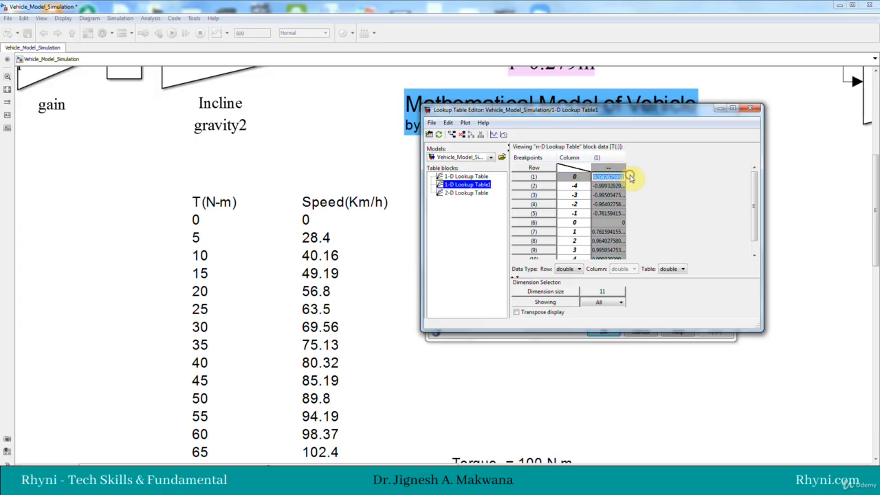
pyautogui.write('0')
# Step: Set row 2 of the lookup table to breakpoint 28.4 with table value 5
pyautogui.click(574, 186)
pyautogui.doubleClick(573, 186)
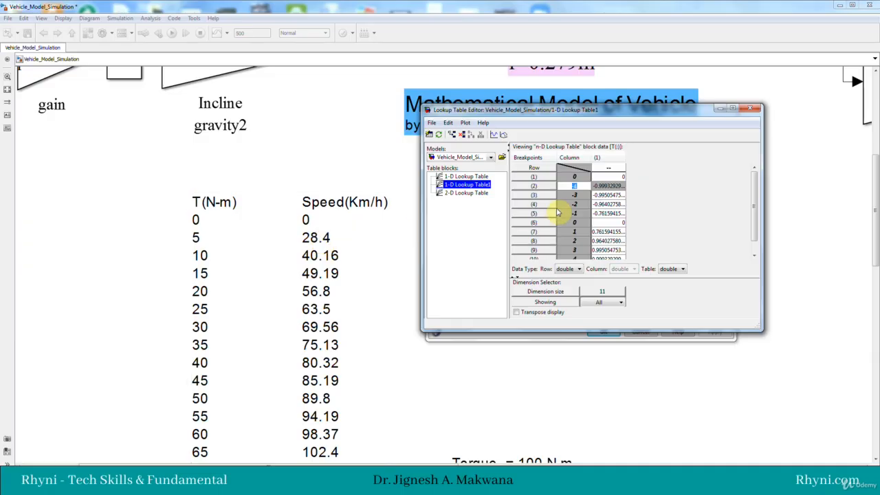
pyautogui.write('28.')
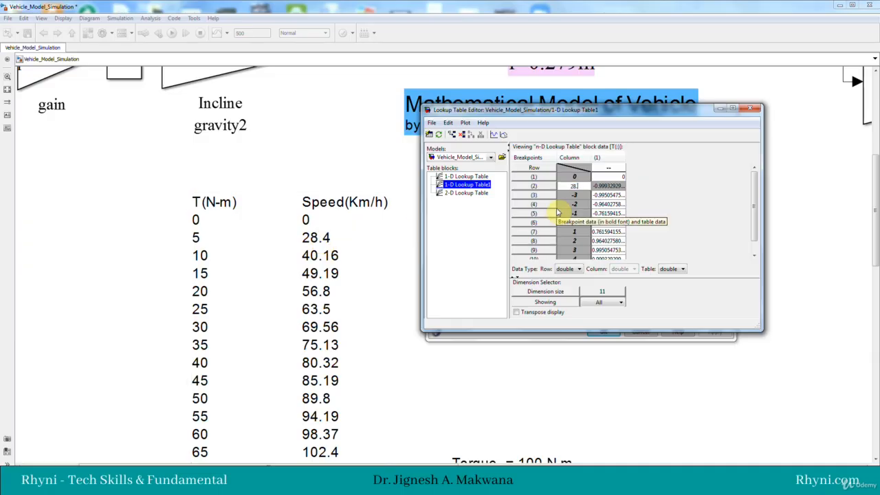
pyautogui.write('4')
pyautogui.click(603, 186)
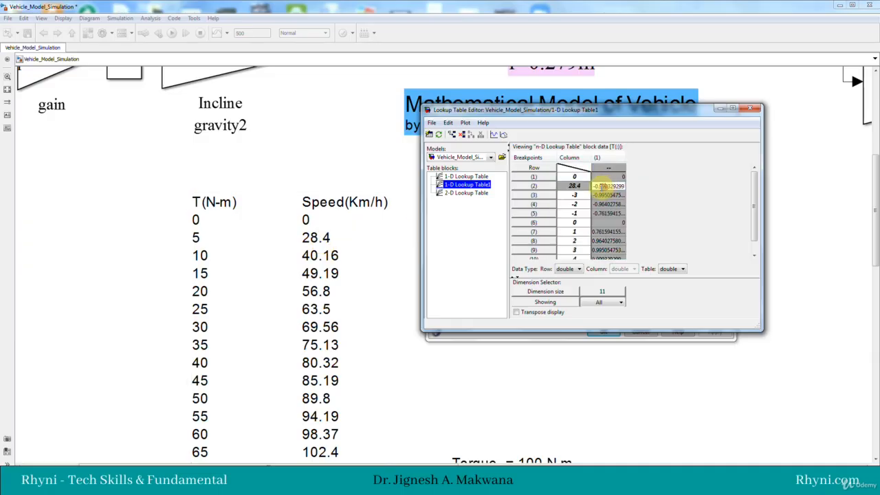
pyautogui.moveTo(593, 186); pyautogui.dragTo(623, 185)
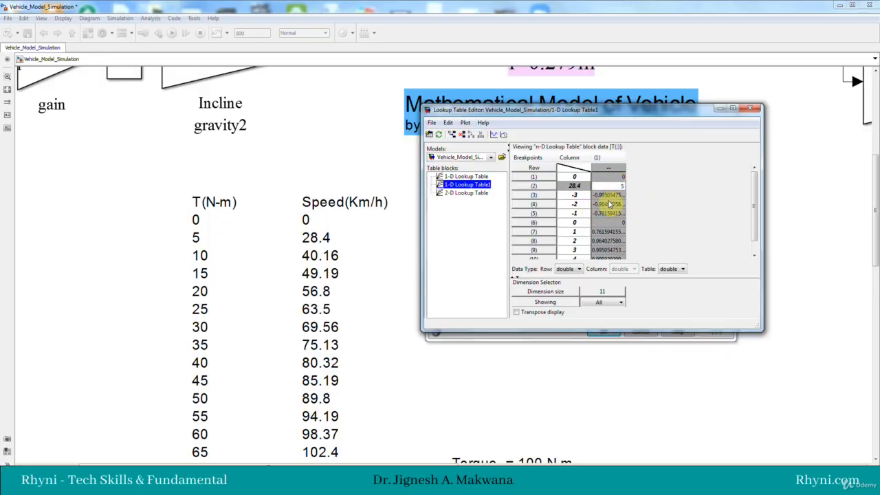
# Step: Set row 3 of the lookup table to breakpoint 40.16 with table value 10
pyautogui.click(574, 195)
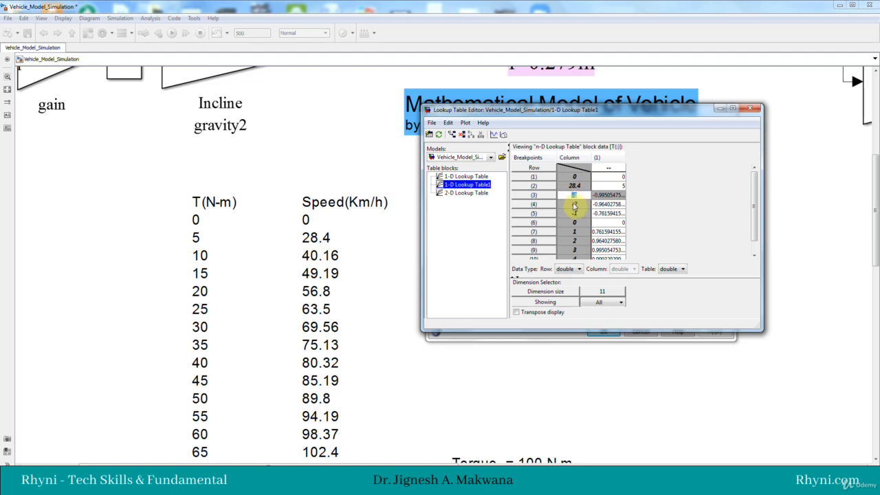
pyautogui.doubleClick(561, 196)
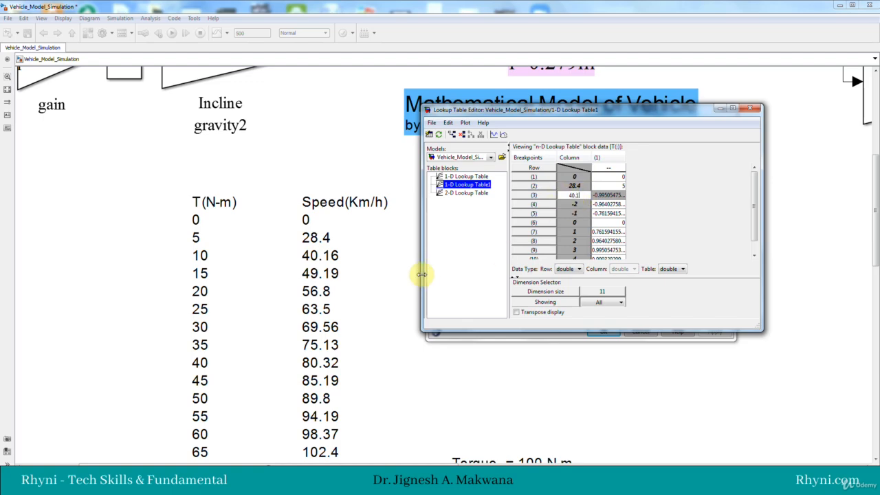
pyautogui.write('40.16')
pyautogui.click(598, 196)
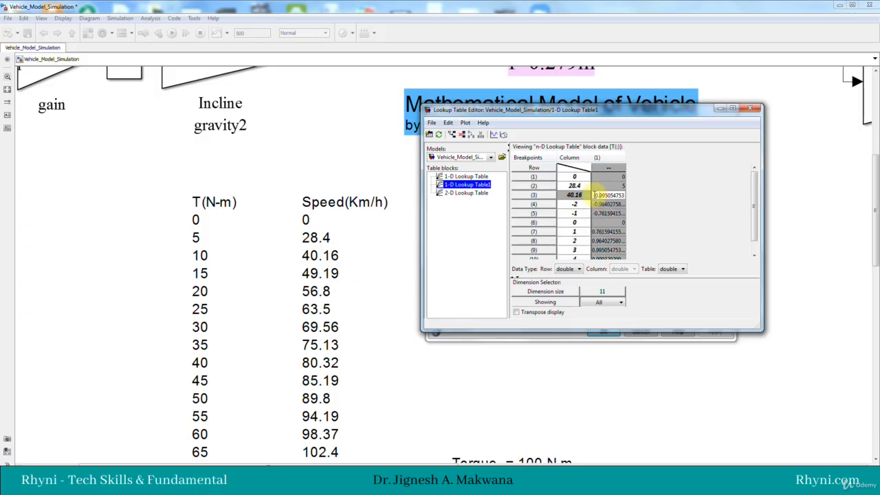
pyautogui.doubleClick(605, 195)
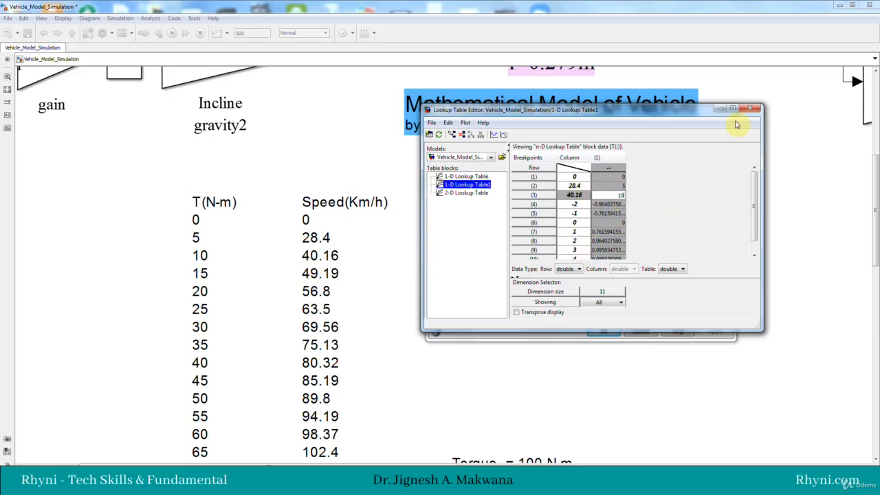
# Step: Close the lookup table editor, updating the block data and replacing the tanh([-5:5]) expression with numeric data
pyautogui.click(753, 109)
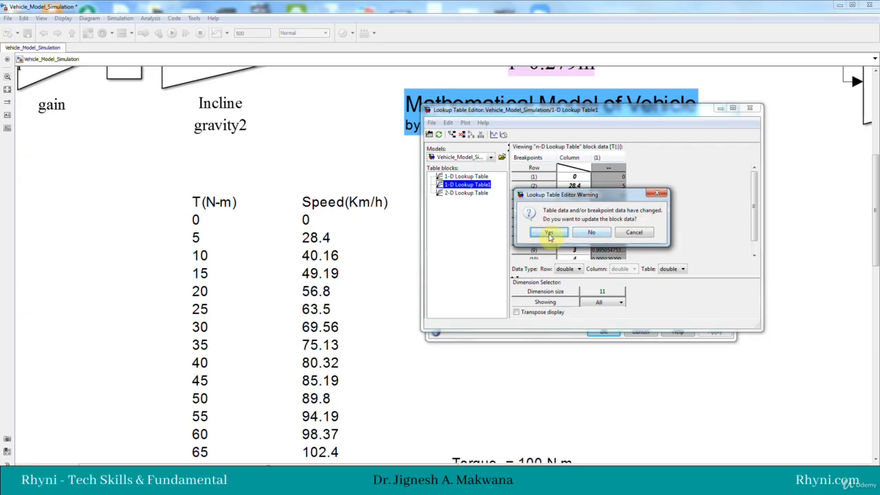
pyautogui.click(546, 235)
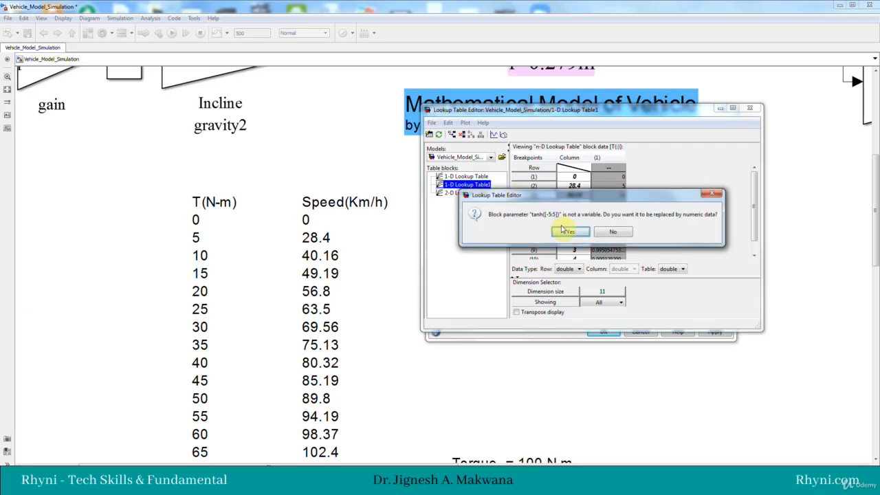
pyautogui.click(562, 231)
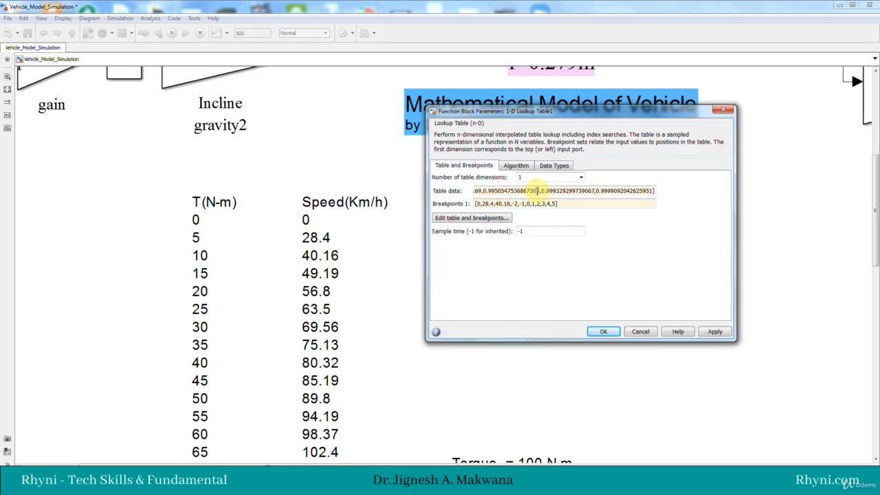
# Step: Examine the table data and breakpoint vectors of 1-D Lookup Table1 in the block parameters and in the table editor
pyautogui.doubleClick(536, 191)
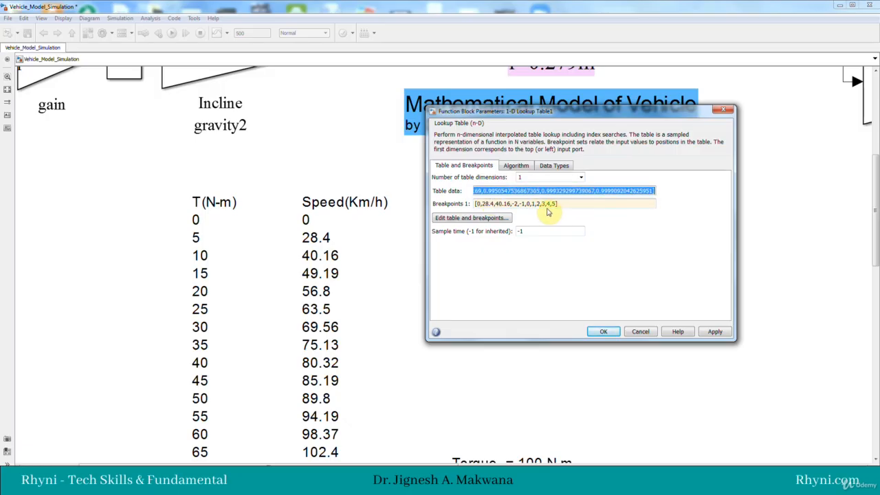
pyautogui.doubleClick(527, 205)
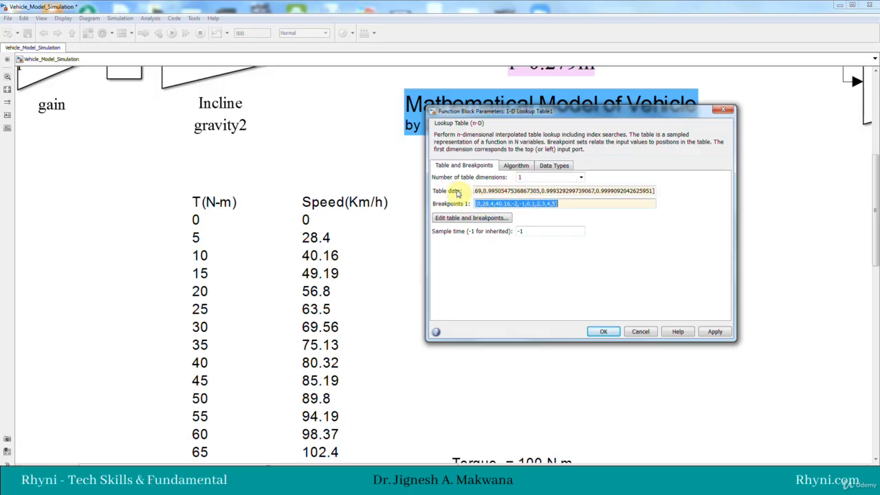
pyautogui.doubleClick(554, 191)
pyautogui.click(560, 193)
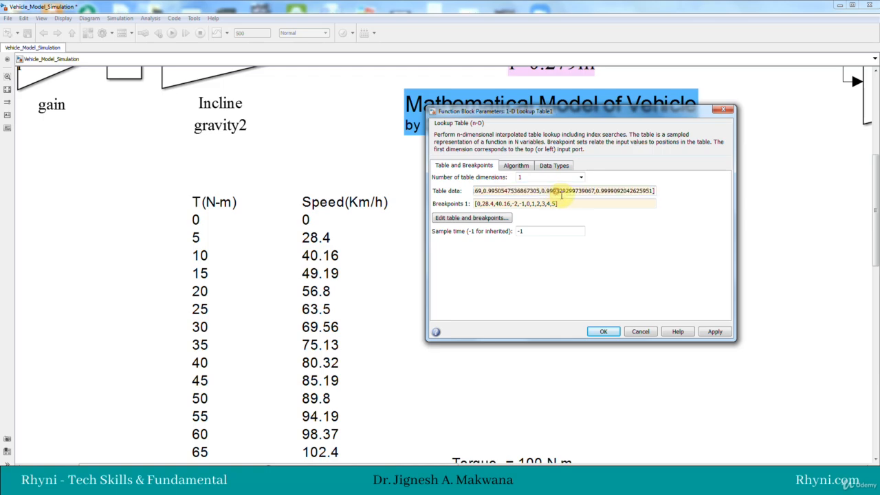
pyautogui.press('Left')
pyautogui.press('Left')
pyautogui.press('Left')
pyautogui.press('Left')
pyautogui.press('Left')
pyautogui.press('Left')
pyautogui.press('Left')
pyautogui.press('Left')
pyautogui.press('Left')
pyautogui.press('Left')
pyautogui.press('Left')
pyautogui.press('Left')
pyautogui.press('Left')
pyautogui.press('Left')
pyautogui.press('Left')
pyautogui.press('Left')
pyautogui.press('Left')
pyautogui.press('Left')
pyautogui.press('Left')
pyautogui.press('Left')
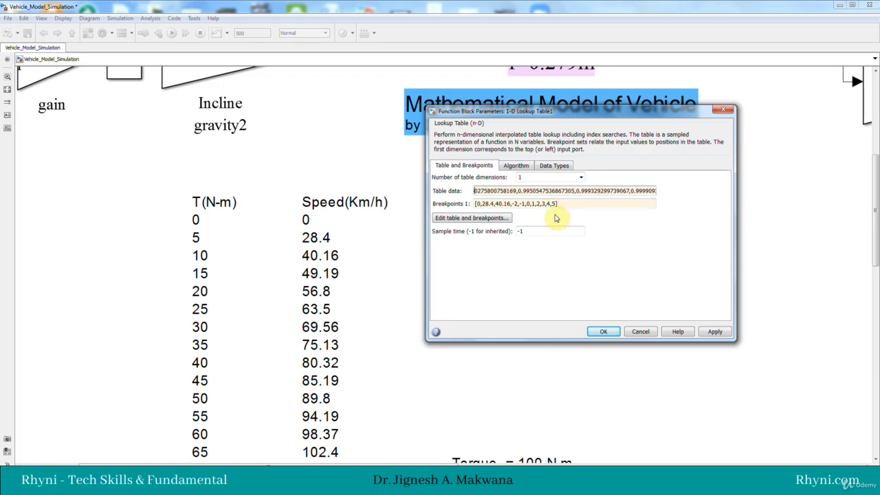
pyautogui.press('Left')
pyautogui.press('Left')
pyautogui.press('Left')
pyautogui.press('Left')
pyautogui.press('Left')
pyautogui.press('Left')
pyautogui.press('Left')
pyautogui.press('Left')
pyautogui.press('Left')
pyautogui.press('Left')
pyautogui.press('Left')
pyautogui.press('Left')
pyautogui.press('Left')
pyautogui.press('Left')
pyautogui.press('Left')
pyautogui.press('Left')
pyautogui.press('Left')
pyautogui.press('Left')
pyautogui.press('Left')
pyautogui.press('Left')
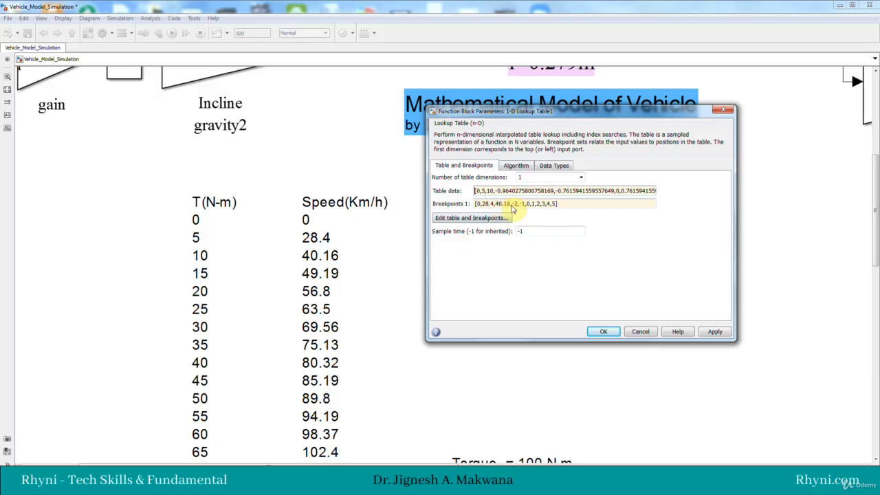
pyautogui.click(487, 219)
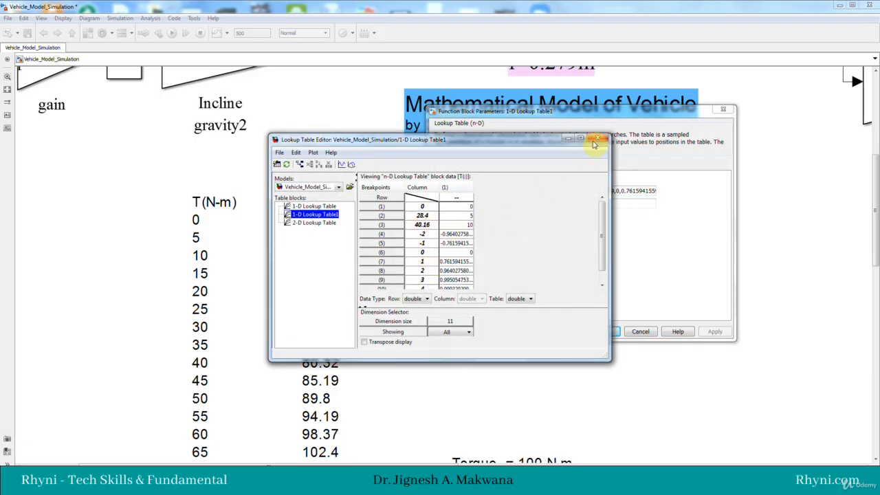
pyautogui.click(599, 140)
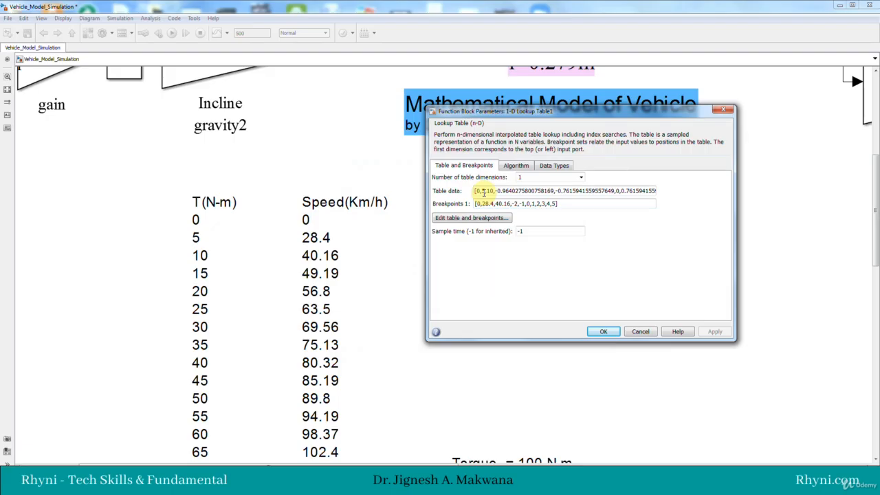
# Step: Close the lookup table's block parameters and view the angle versus maximum speed table for 100 N-m torque
pyautogui.moveTo(509, 110); pyautogui.dragTo(127, 80)
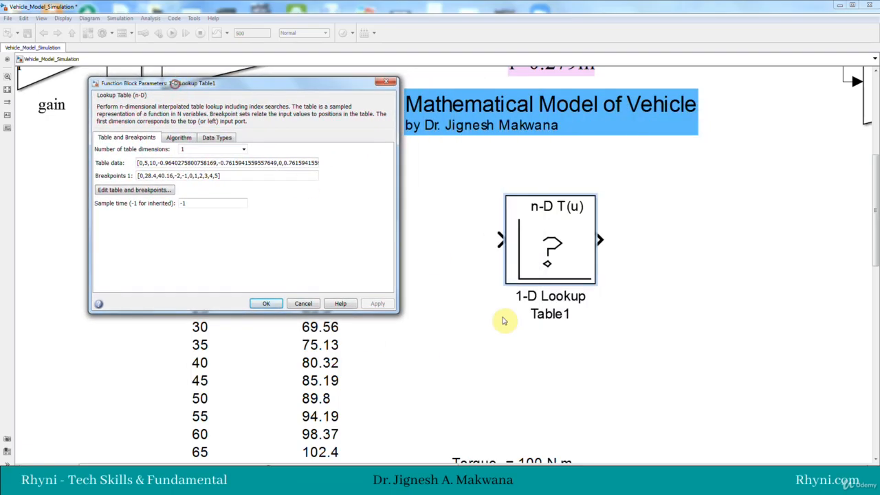
pyautogui.click(873, 182)
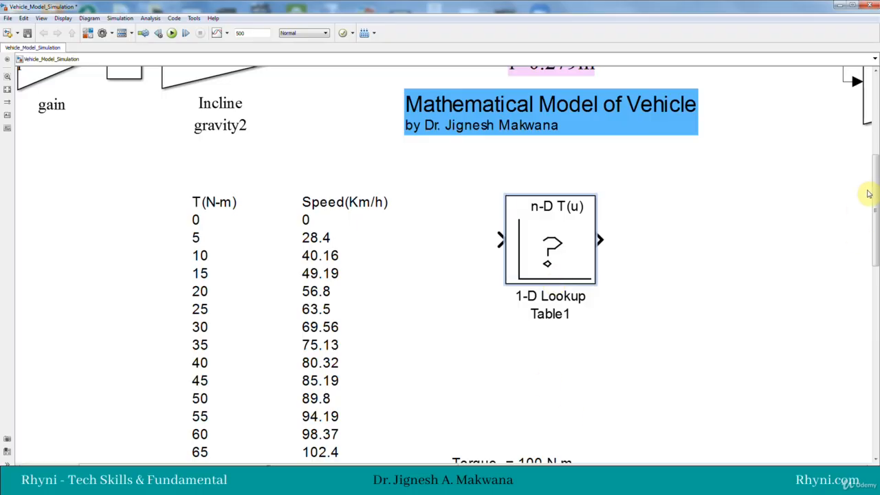
pyautogui.scroll(-3, 877, 217)
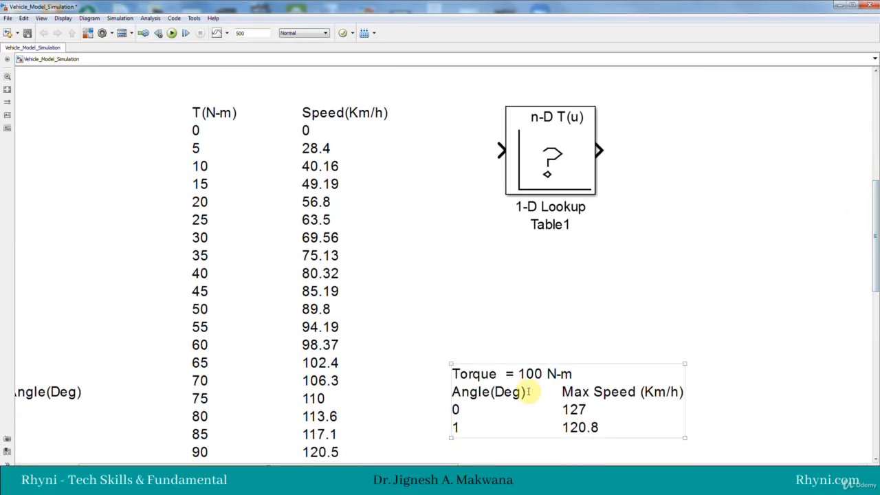
# Step: Examine the table data and breakpoint rows of 1-D Lookup Table1 in its block parameters and table editor
pyautogui.doubleClick(558, 171)
pyautogui.tripleClick(271, 165)
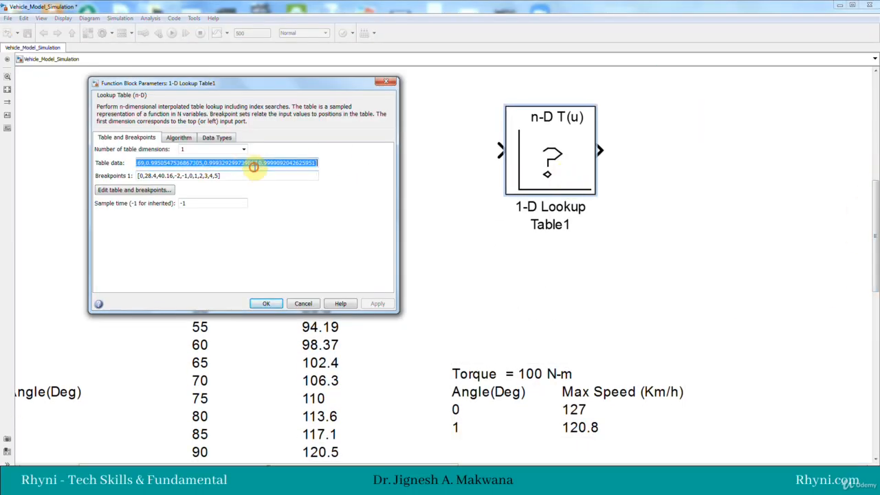
pyautogui.click(138, 192)
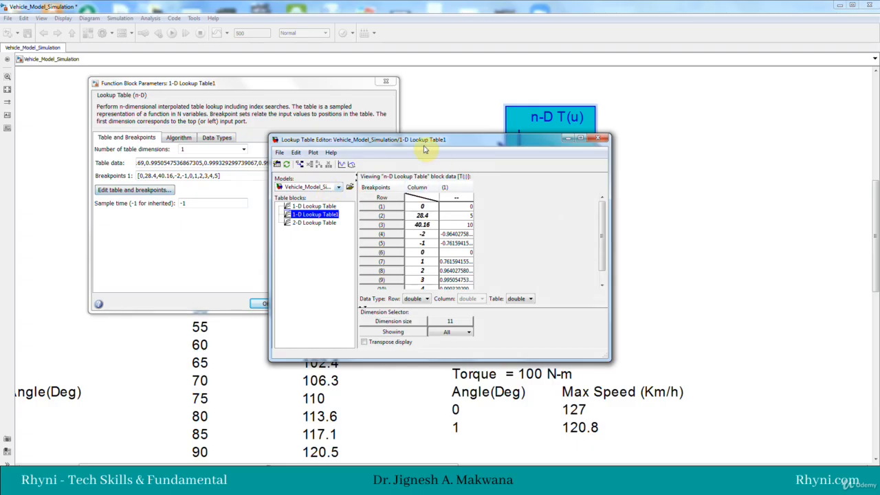
pyautogui.moveTo(423, 142); pyautogui.dragTo(421, 94)
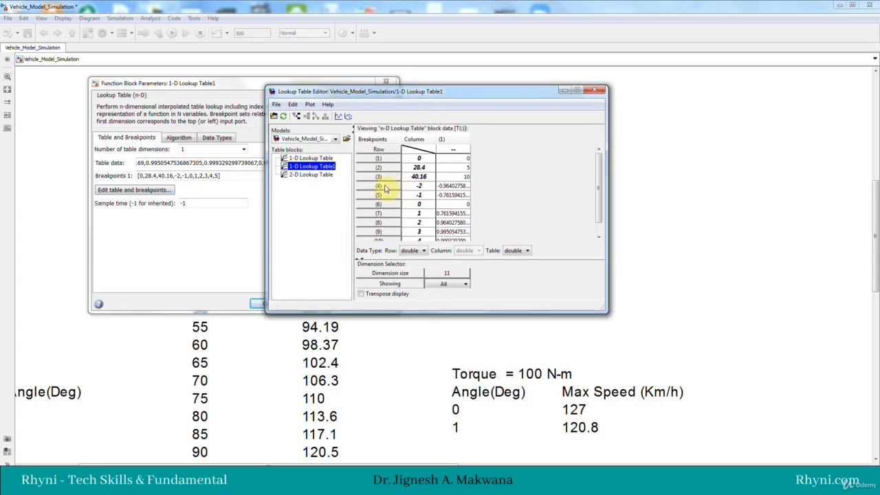
pyautogui.moveTo(599, 205)
pyautogui.mouseDown()
pyautogui.moveTo(602, 216)
pyautogui.moveTo(570, 226)
pyautogui.moveTo(599, 190)
pyautogui.mouseUp()
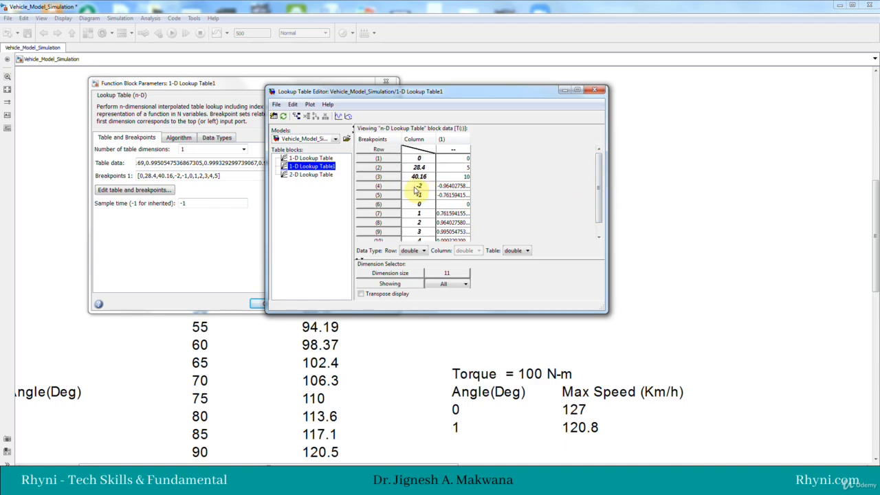
pyautogui.moveTo(388, 100); pyautogui.dragTo(463, 122)
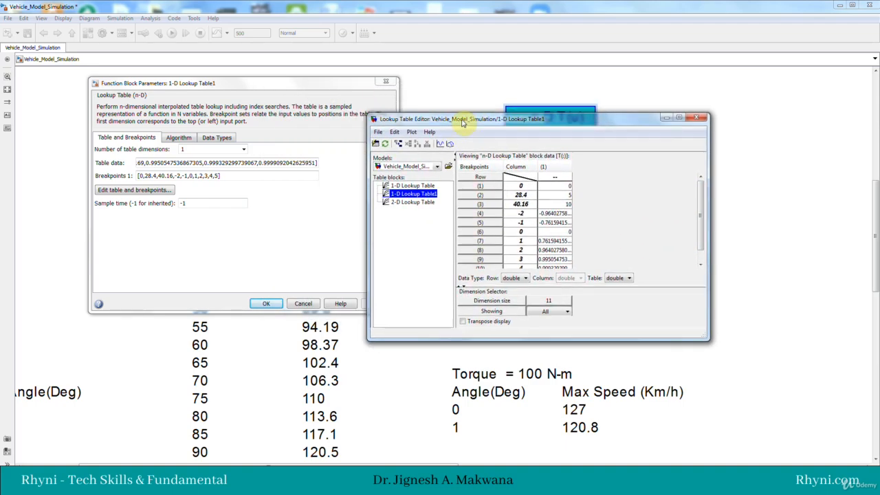
pyautogui.click(695, 121)
pyautogui.click(552, 162)
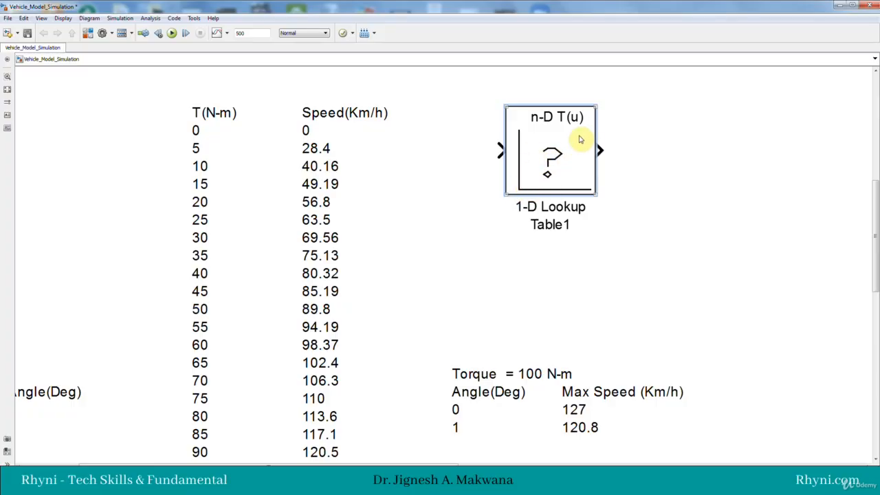
# Step: Reopen the table editor for 1-D Lookup Table1 and check its rows through to the last one beside the torque and speed table
pyautogui.doubleClick(550, 160)
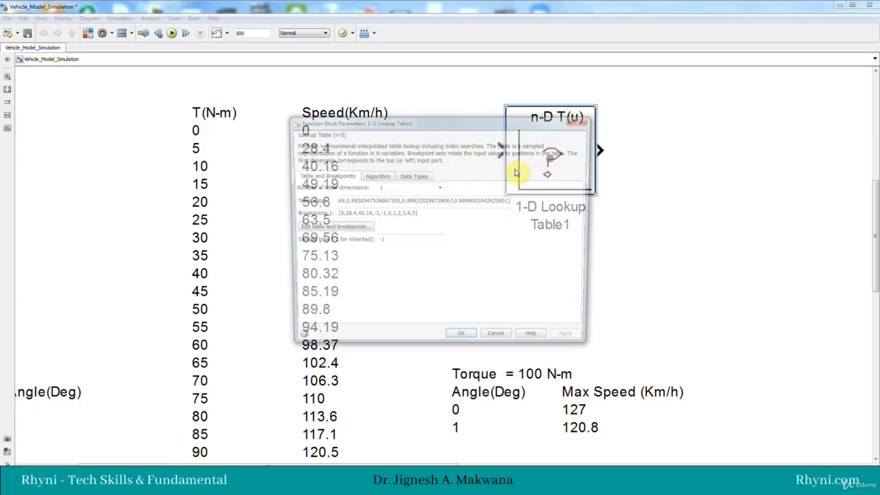
pyautogui.click(361, 227)
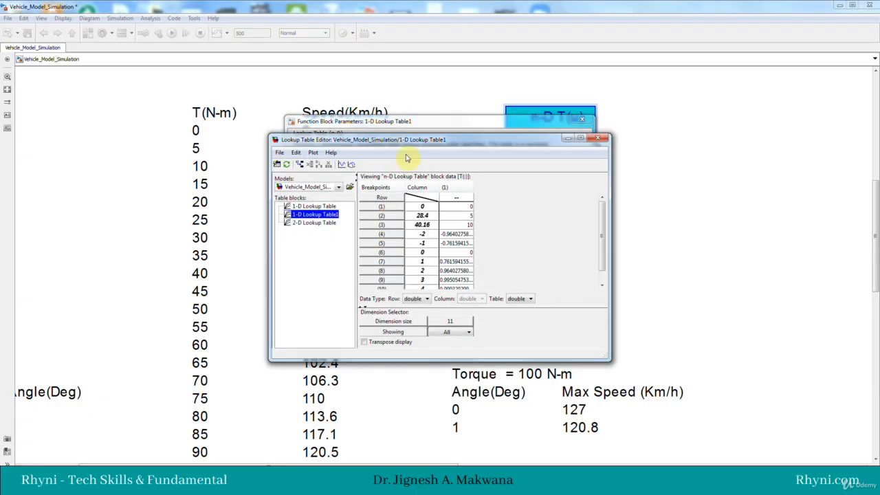
pyautogui.moveTo(419, 147); pyautogui.dragTo(645, 111)
pyautogui.click(426, 132)
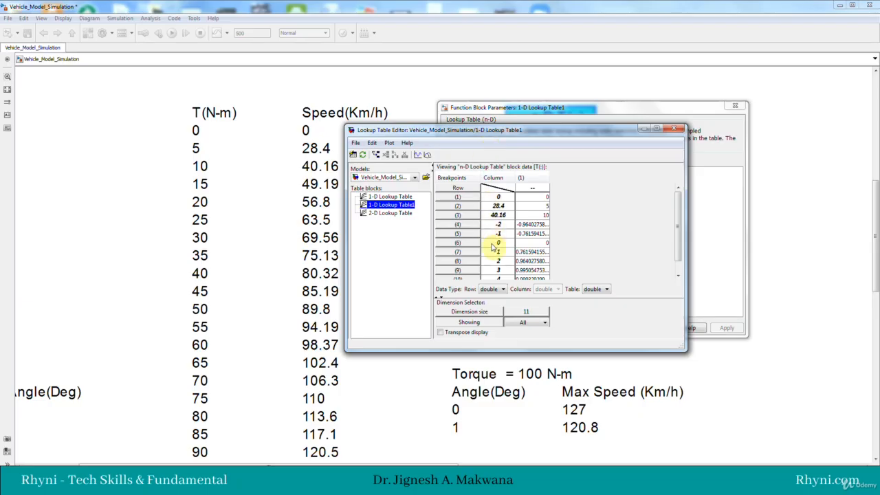
pyautogui.scroll(-2, 683, 226)
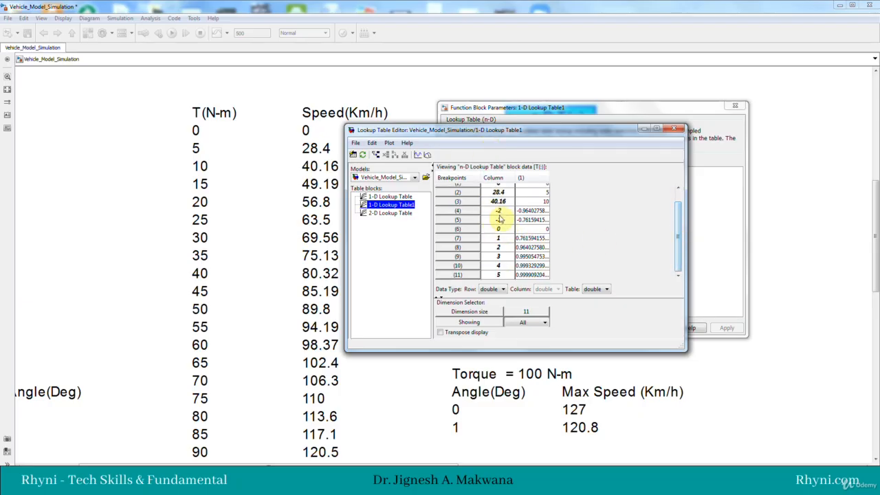
pyautogui.click(674, 131)
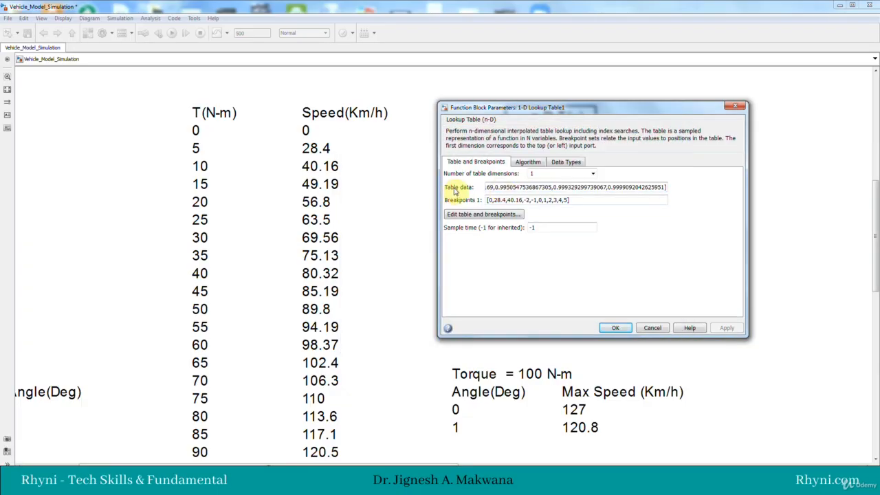
pyautogui.click(759, 357)
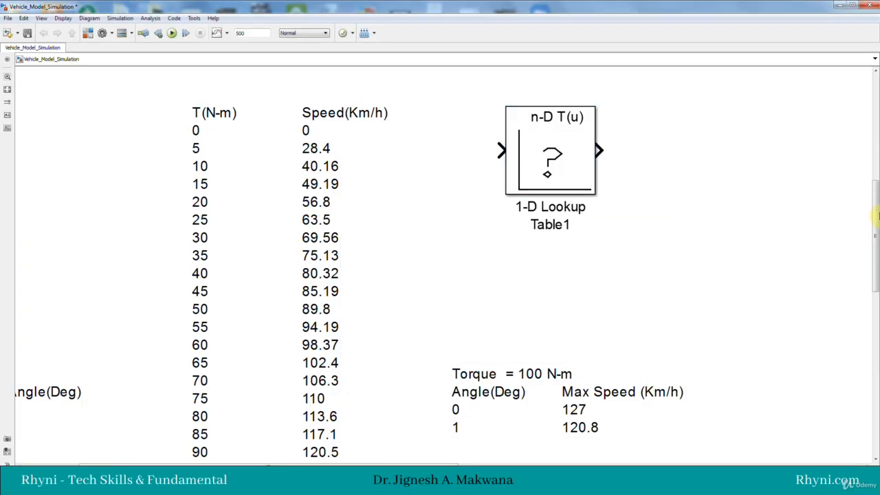
# Step: Find the annotation with the Speed and Torque vectors and move it next to the end of the torque and speed table
pyautogui.click(223, 170)
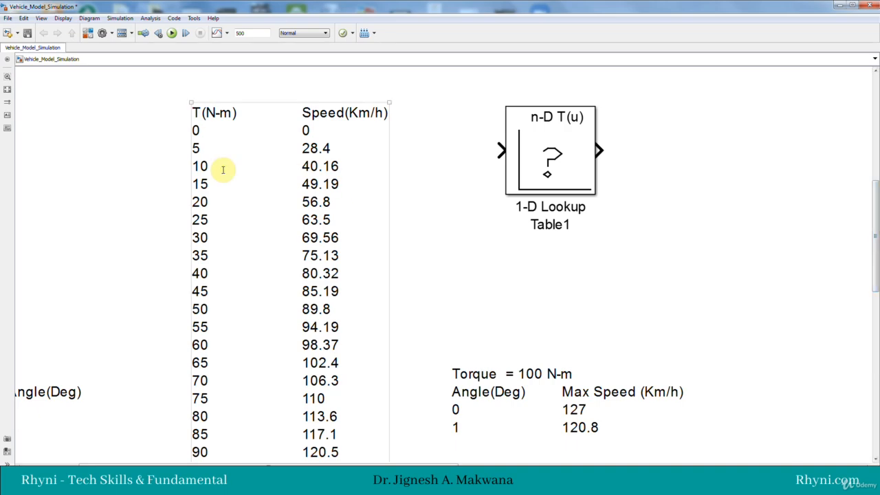
pyautogui.moveTo(877, 219)
pyautogui.mouseDown()
pyautogui.moveTo(877, 329)
pyautogui.moveTo(870, 204)
pyautogui.mouseUp()
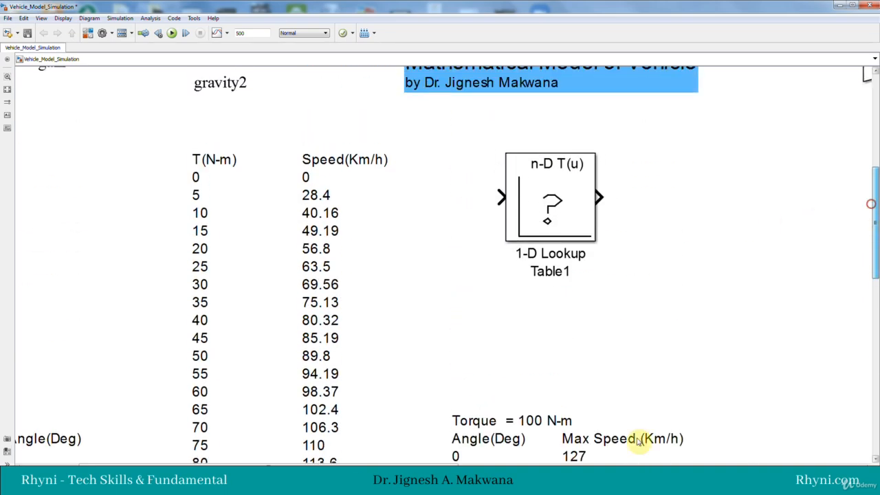
pyautogui.moveTo(473, 464); pyautogui.dragTo(834, 450)
pyautogui.moveTo(875, 213); pyautogui.dragTo(874, 332)
pyautogui.click(422, 230)
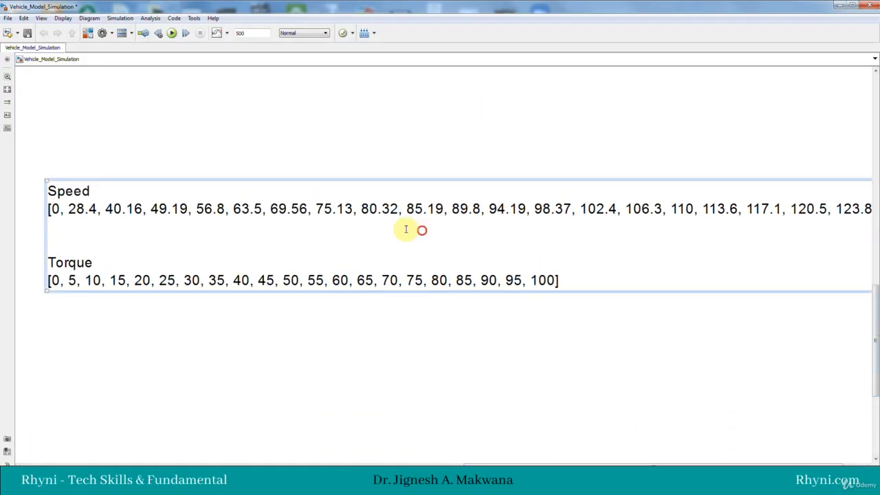
pyautogui.moveTo(515, 465)
pyautogui.mouseDown()
pyautogui.moveTo(436, 465)
pyautogui.moveTo(357, 443)
pyautogui.mouseUp()
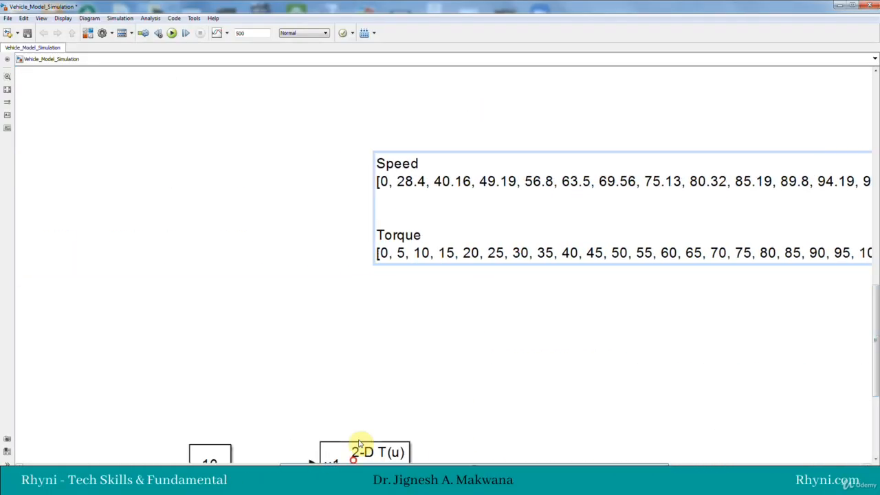
pyautogui.moveTo(548, 183)
pyautogui.mouseDown()
pyautogui.moveTo(463, 191)
pyautogui.moveTo(230, 168)
pyautogui.mouseUp()
pyautogui.moveTo(518, 464)
pyautogui.mouseDown()
pyautogui.moveTo(399, 474)
pyautogui.moveTo(309, 464)
pyautogui.mouseUp()
pyautogui.moveTo(540, 190); pyautogui.dragTo(292, 213)
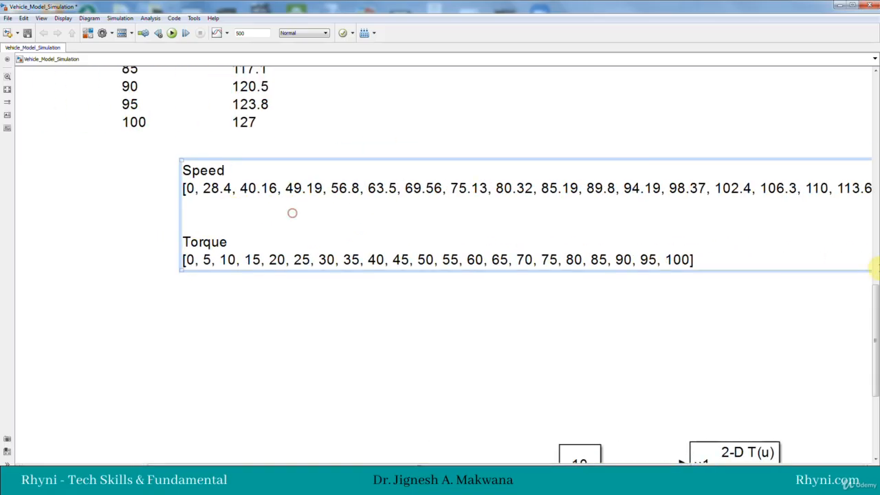
# Step: Move the Speed and Torque vector annotation just below the 1-D Lookup Table1 block, with the 100 N-m angle table beneath it
pyautogui.moveTo(873, 310); pyautogui.dragTo(873, 229)
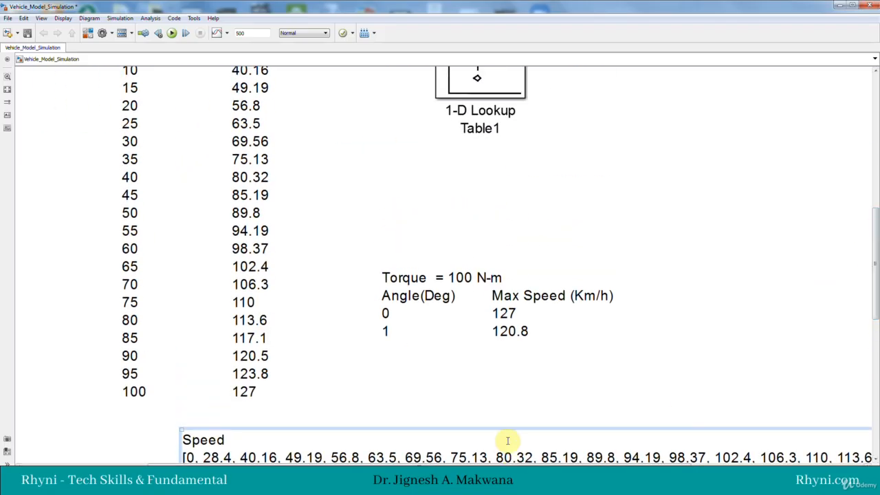
pyautogui.moveTo(507, 440)
pyautogui.mouseDown()
pyautogui.moveTo(585, 157)
pyautogui.moveTo(666, 159)
pyautogui.mouseUp()
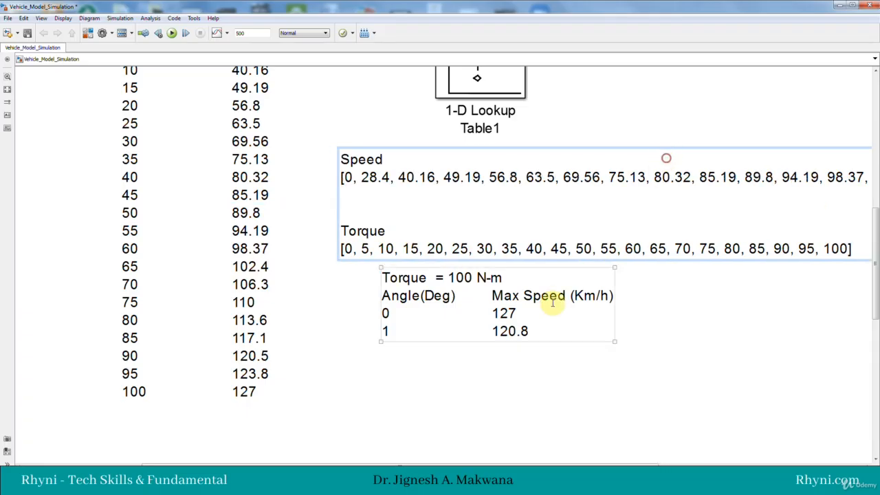
pyautogui.moveTo(483, 327); pyautogui.dragTo(440, 379)
pyautogui.click(445, 224)
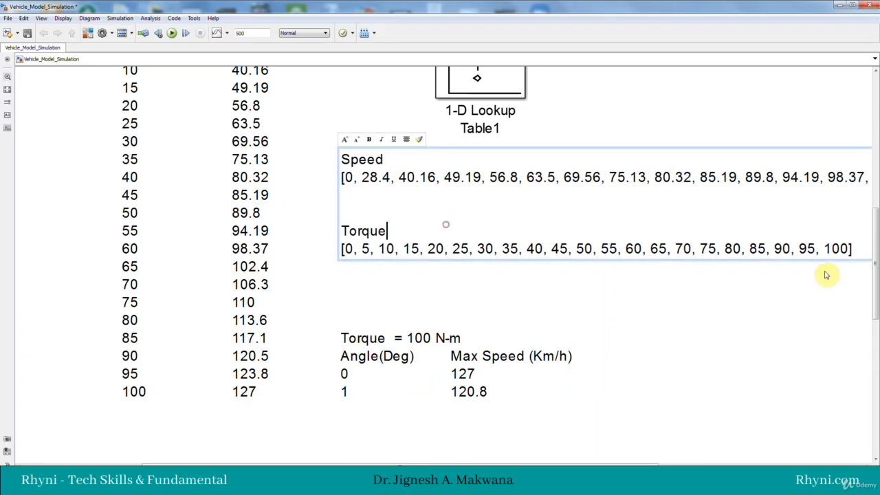
# Step: Copy the Torque vector, 0 to 100 in steps of 5, from the annotation into the table data of 1-D Lookup Table1
pyautogui.scroll(5, 508, 377)
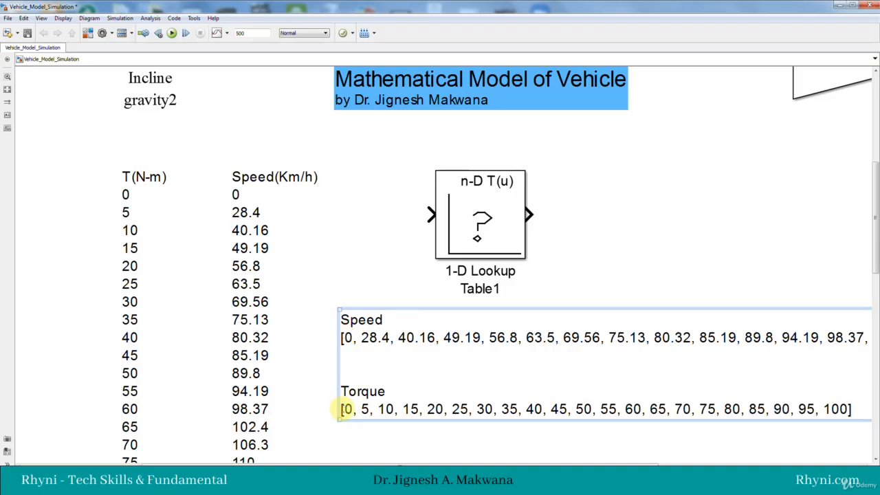
pyautogui.moveTo(350, 409)
pyautogui.mouseDown()
pyautogui.moveTo(448, 394)
pyautogui.moveTo(352, 381)
pyautogui.moveTo(867, 377)
pyautogui.mouseUp()
pyautogui.click(357, 382)
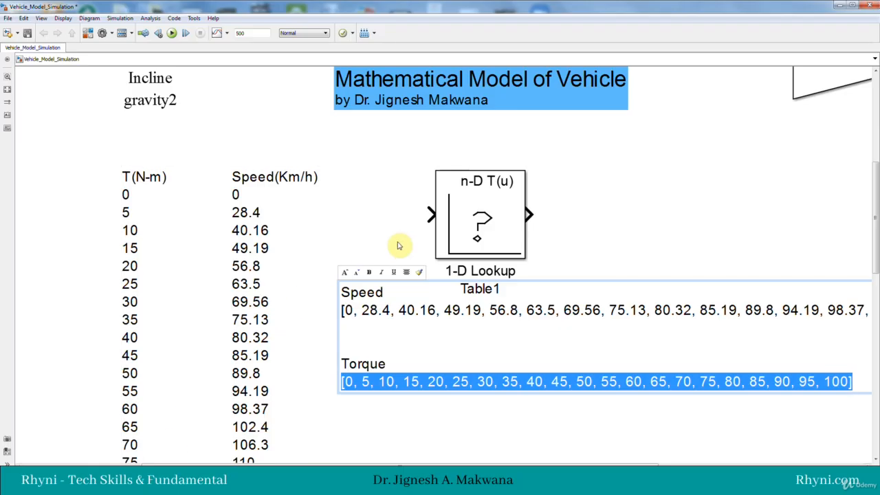
pyautogui.doubleClick(467, 235)
pyautogui.tripleClick(515, 187)
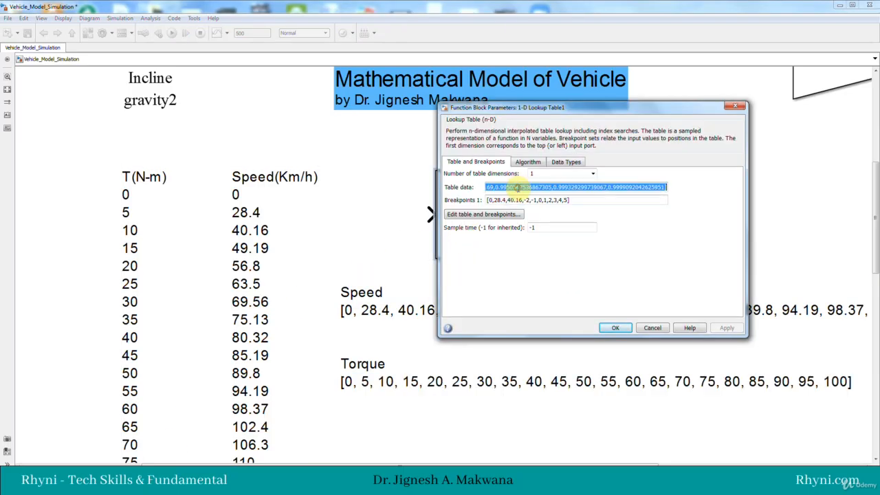
pyautogui.hotkey('ctrl', 'v')
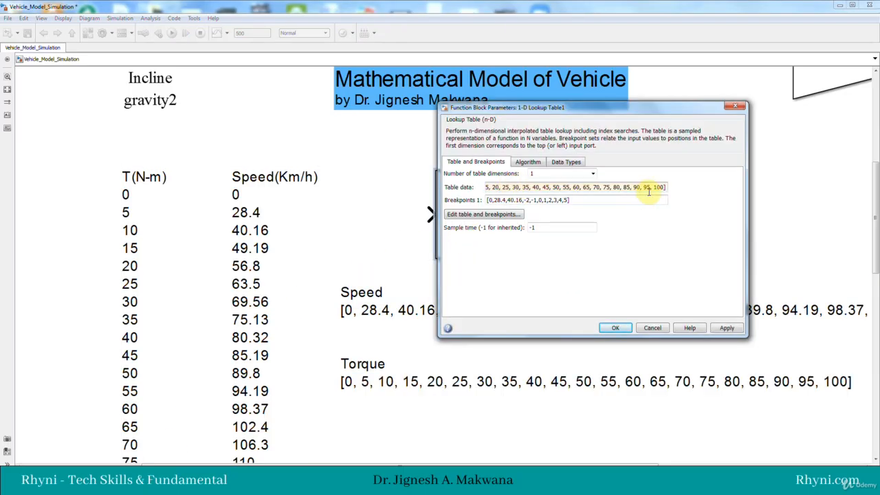
# Step: Move the vector annotation clear of the lookup block's label and copy its complete Speed vector from 0 to 127, including the brackets
pyautogui.click(354, 311)
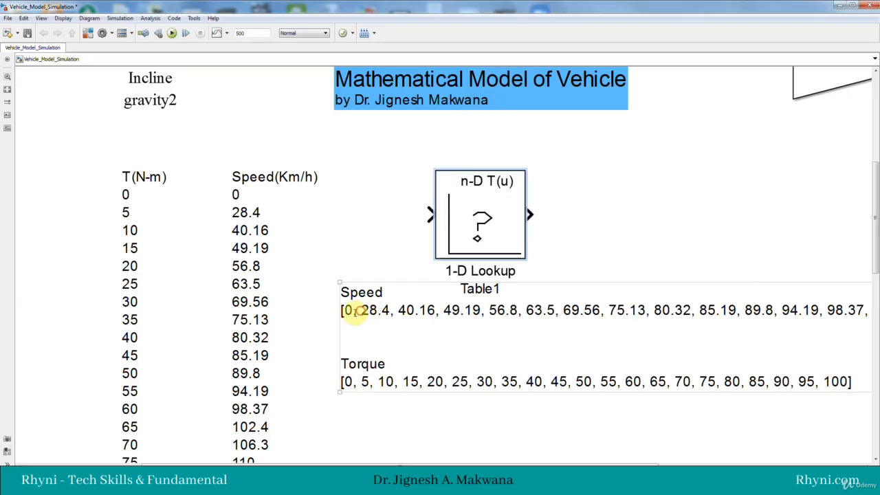
pyautogui.click(354, 311)
pyautogui.moveTo(345, 310); pyautogui.dragTo(855, 310)
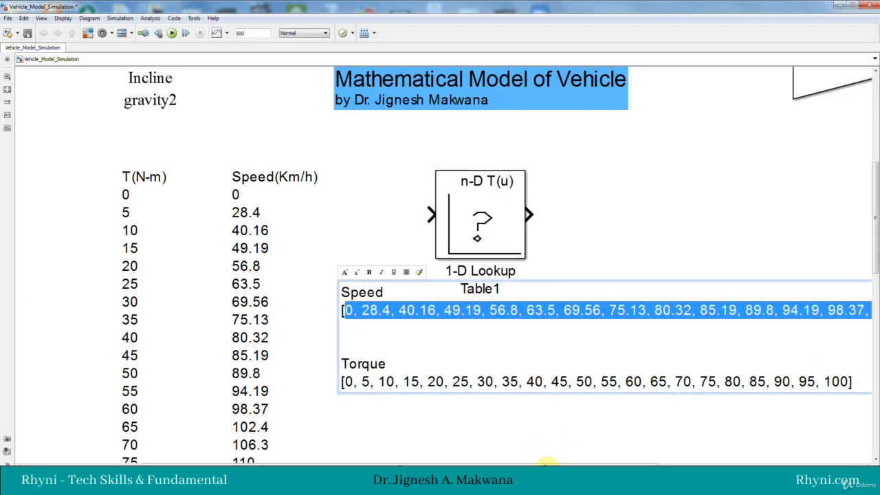
pyautogui.moveTo(545, 462); pyautogui.dragTo(730, 452)
pyautogui.scroll(-4, 502, 307)
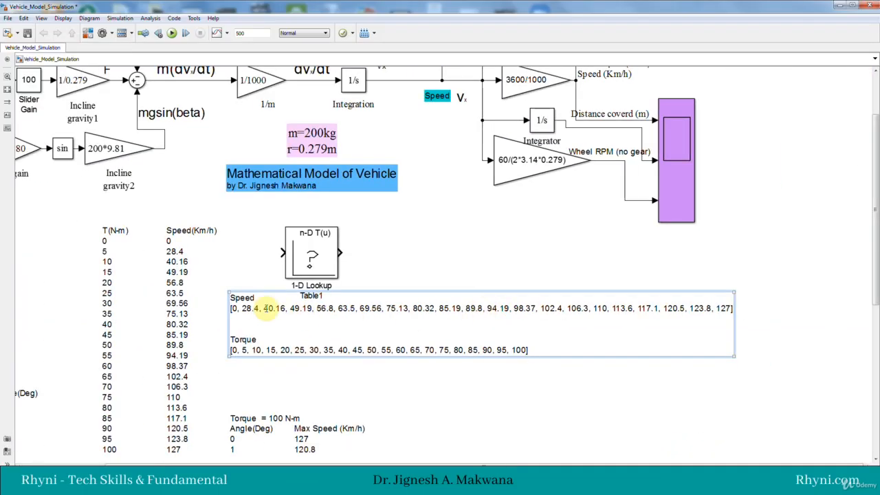
pyautogui.moveTo(231, 310); pyautogui.dragTo(249, 328)
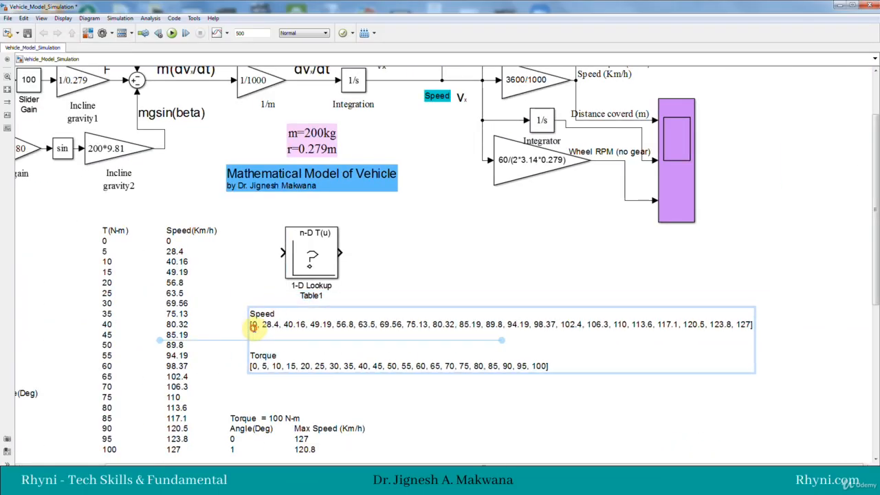
pyautogui.click(252, 325)
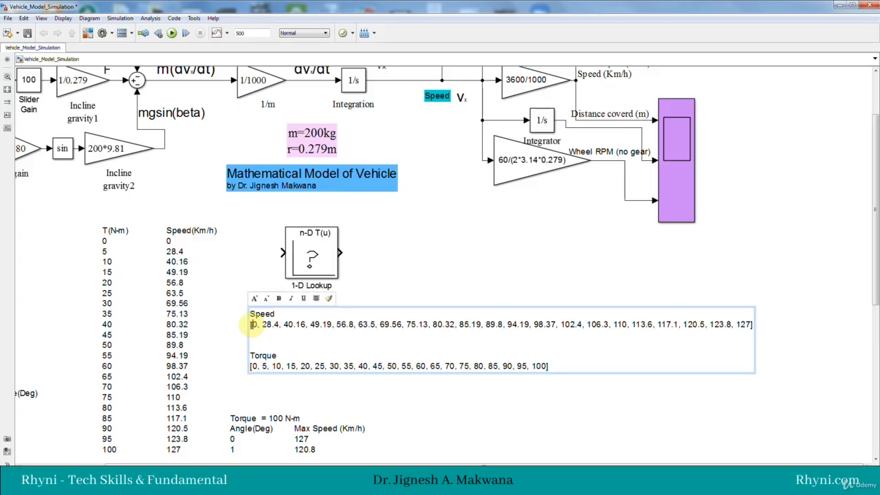
pyautogui.moveTo(254, 325); pyautogui.dragTo(756, 327)
pyautogui.hotkey('ctrl', 'c')
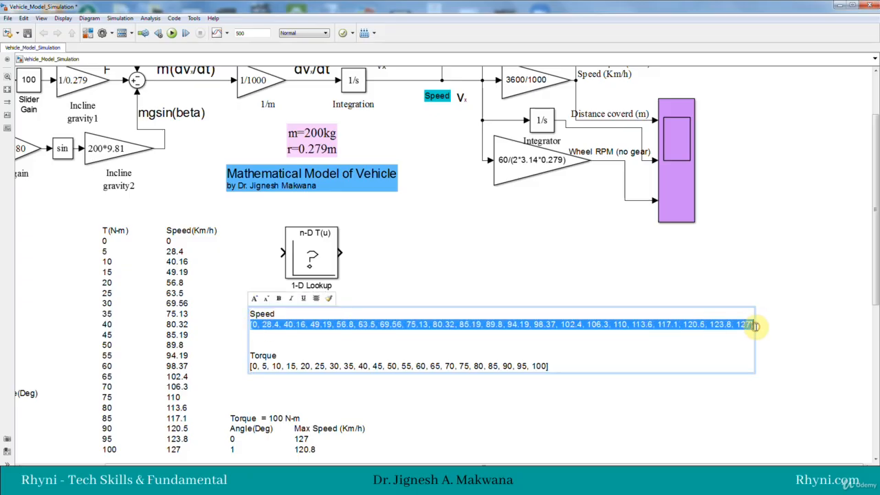
# Step: Replace the Breakpoints 1 vector of 1-D Lookup Table1 with the copied Speed vector and accept the block parameters
pyautogui.doubleClick(312, 260)
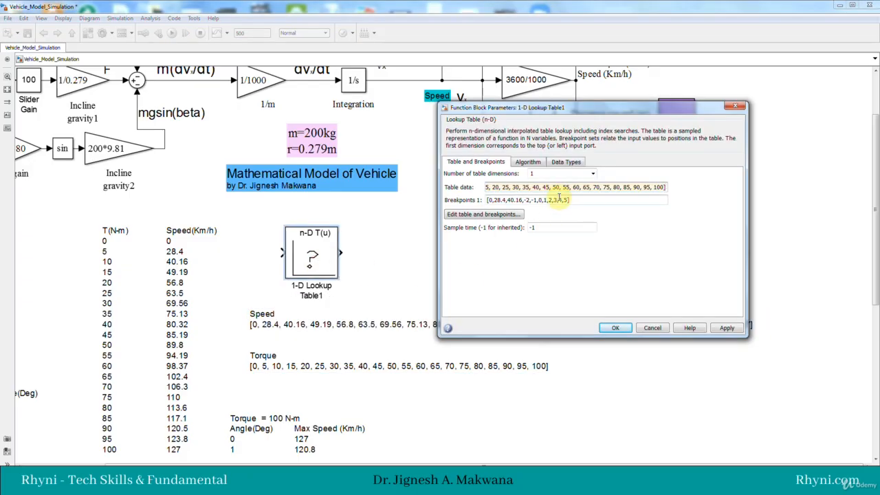
pyautogui.tripleClick(559, 198)
pyautogui.hotkey('ctrl', 'v')
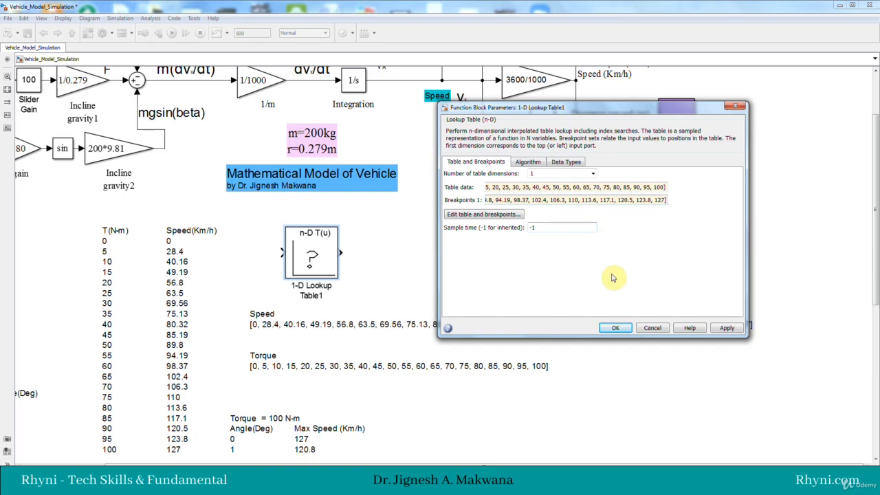
pyautogui.click(624, 326)
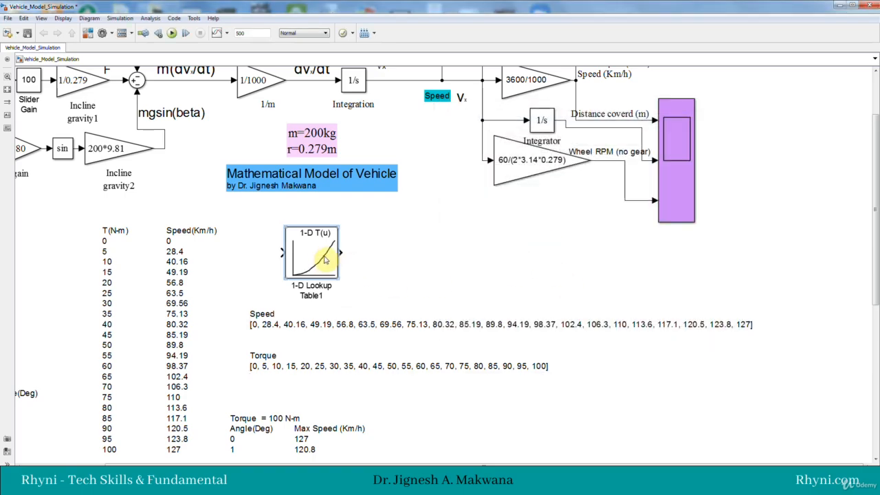
# Step: Examine the curve on the 1-D Lookup Table1 block up close beside the torque and speed table
pyautogui.scroll(2, 305, 255)
pyautogui.scroll(2, 305, 255)
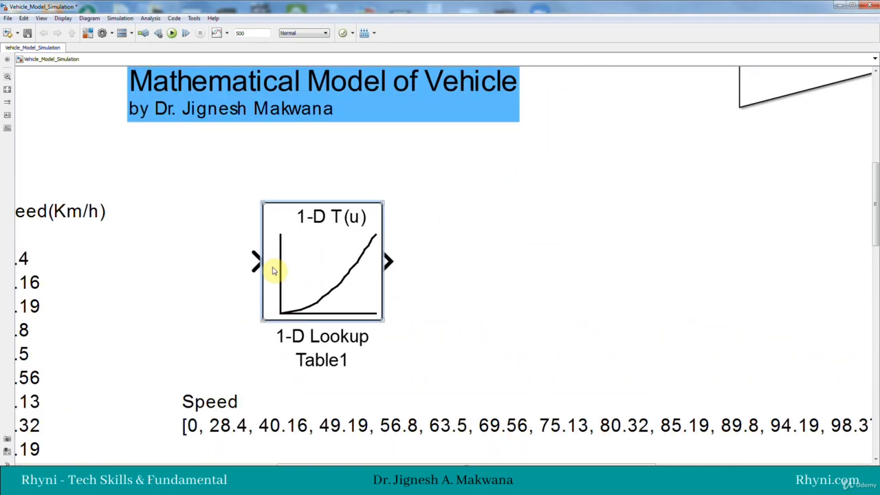
pyautogui.moveTo(333, 465); pyautogui.dragTo(245, 465)
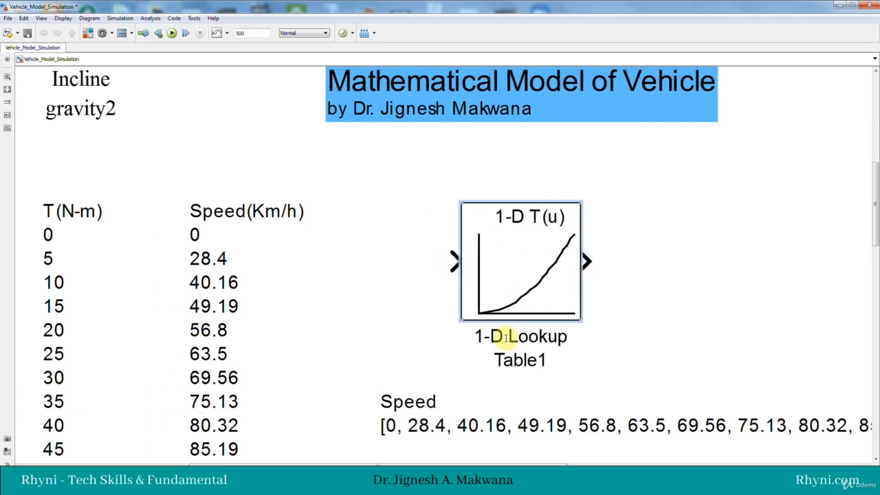
# Step: Shift 1-D Lookup Table1 away from the torque and speed table and connect a new Constant block to its input
pyautogui.click(496, 264)
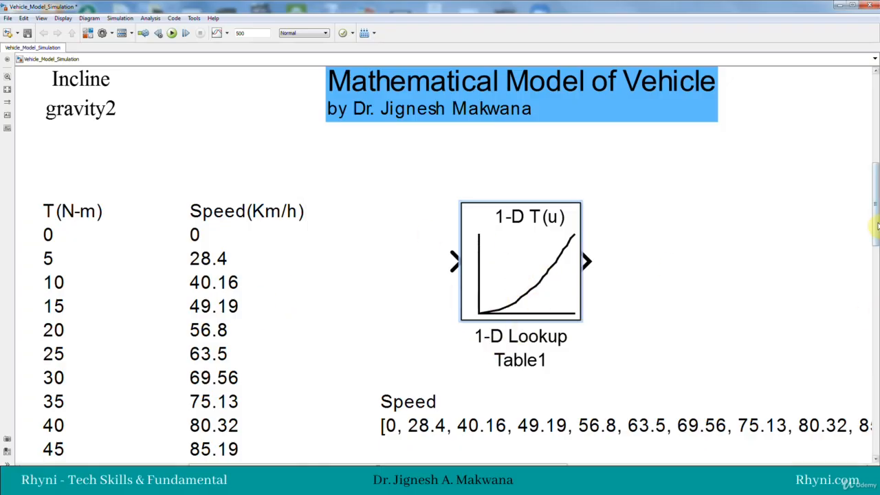
pyautogui.moveTo(876, 226); pyautogui.dragTo(875, 127)
pyautogui.scroll(-3, 430, 225)
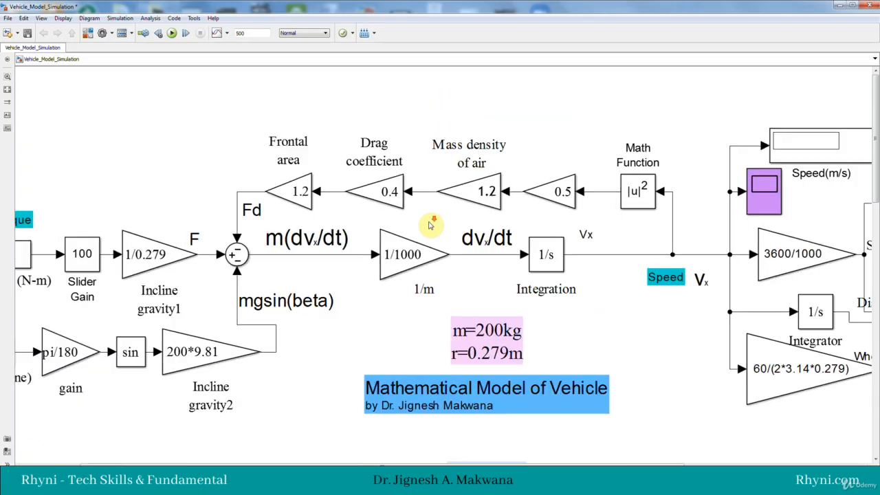
pyautogui.scroll(-1, 431, 225)
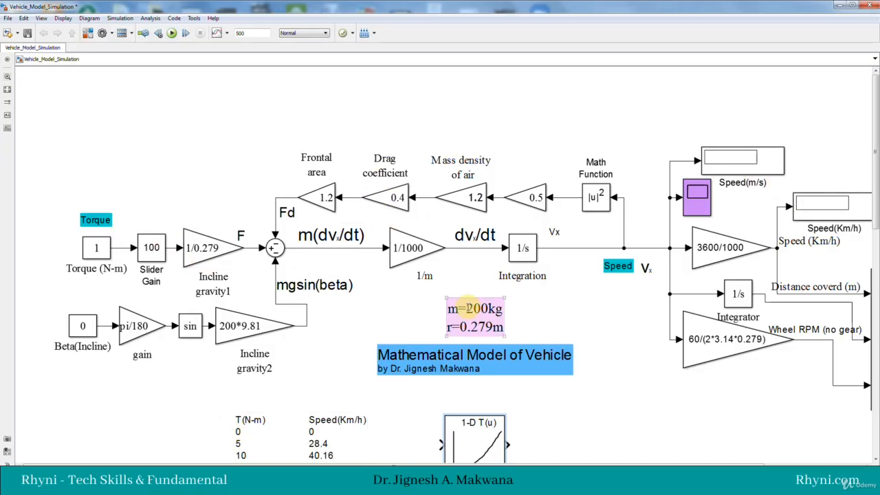
pyautogui.moveTo(876, 160); pyautogui.dragTo(845, 233)
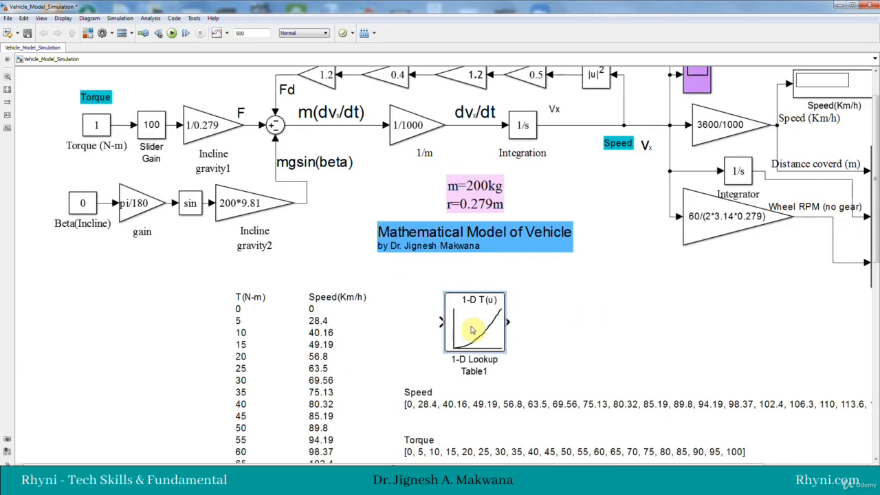
pyautogui.moveTo(471, 330); pyautogui.dragTo(509, 331)
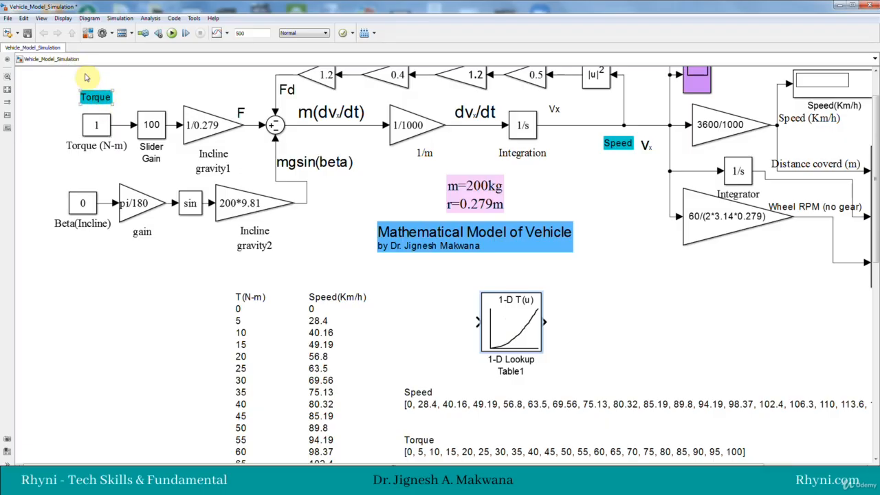
pyautogui.click(86, 33)
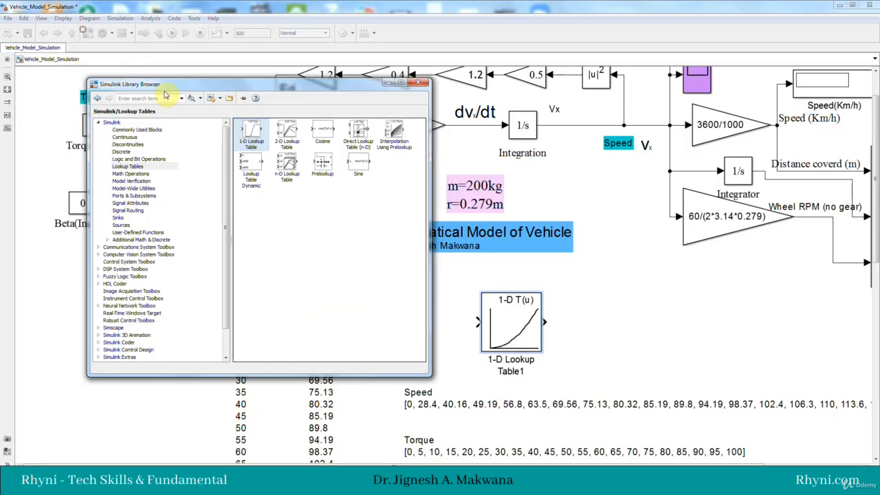
pyautogui.click(135, 129)
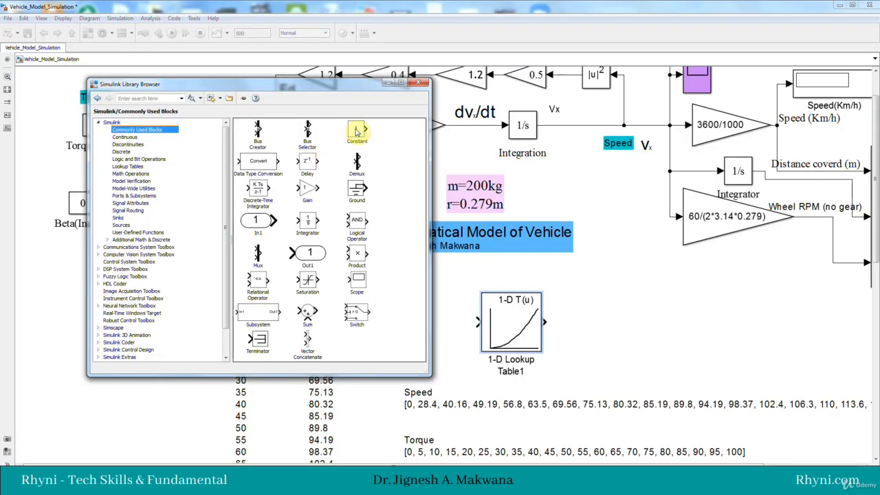
pyautogui.moveTo(356, 130); pyautogui.dragTo(453, 323)
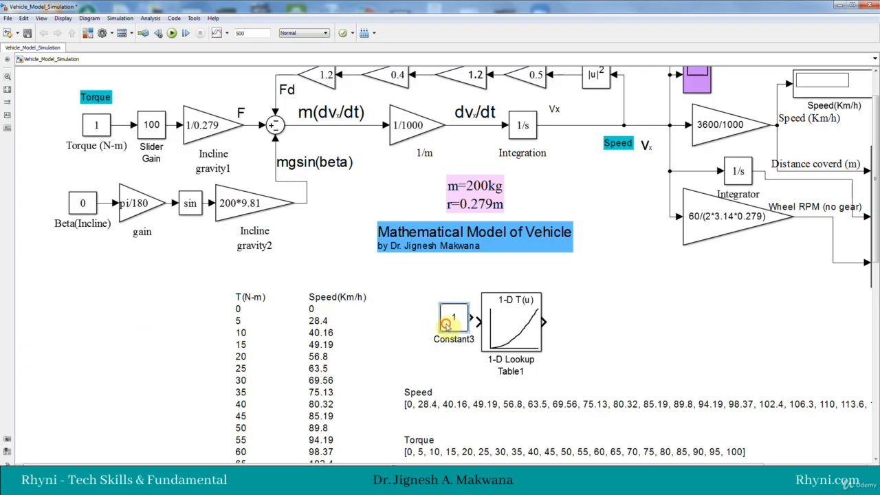
pyautogui.click(453, 322)
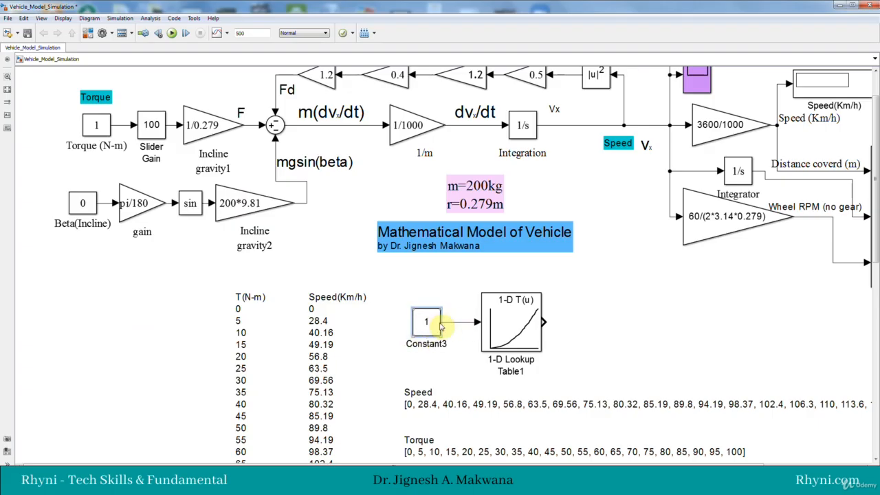
# Step: Add a Display block from the Sinks library beside 1-D Lookup Table1 and wire the lookup output to it
pyautogui.click(89, 33)
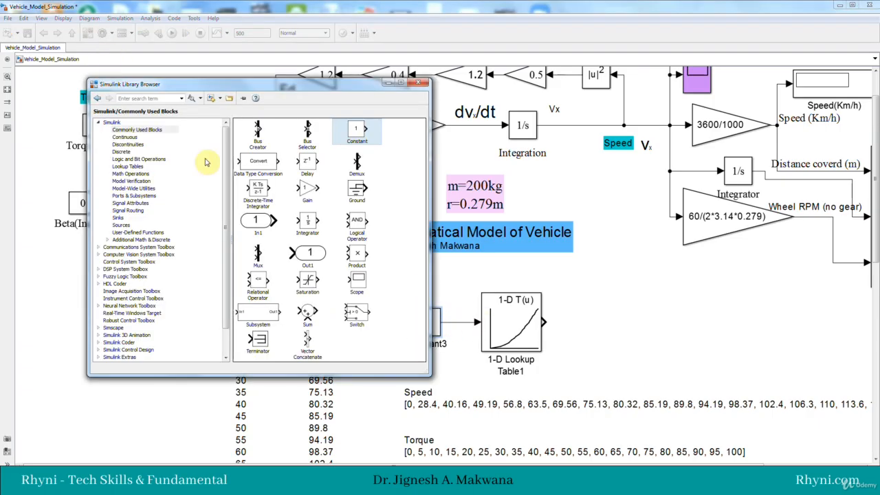
pyautogui.click(117, 218)
pyautogui.moveTo(261, 129); pyautogui.dragTo(619, 326)
pyautogui.moveTo(545, 321); pyautogui.dragTo(574, 321)
pyautogui.click(498, 347)
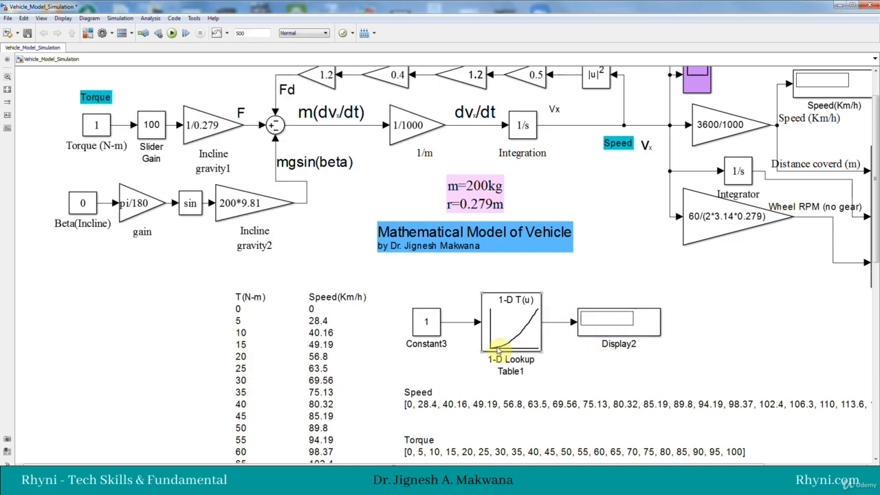
# Step: Test the lookup table by simulating with Constant3 set to 28.4 and again with it set to 40.16
pyautogui.doubleClick(422, 323)
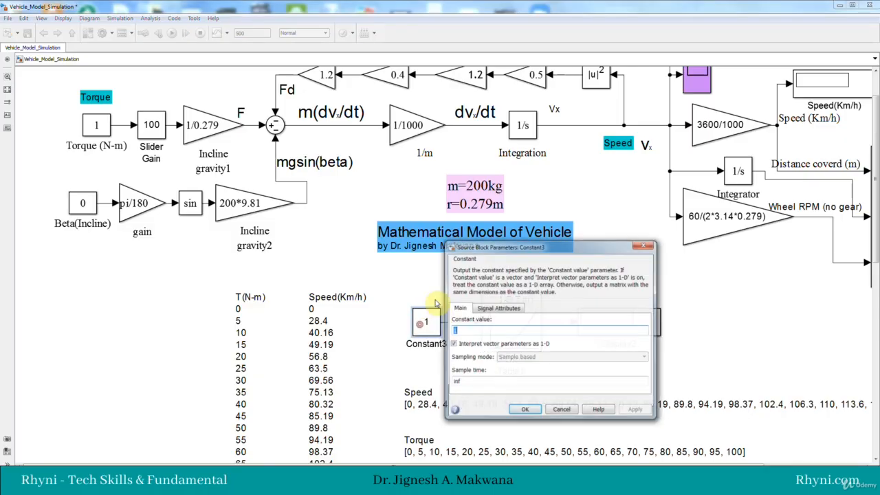
pyautogui.write('28.4')
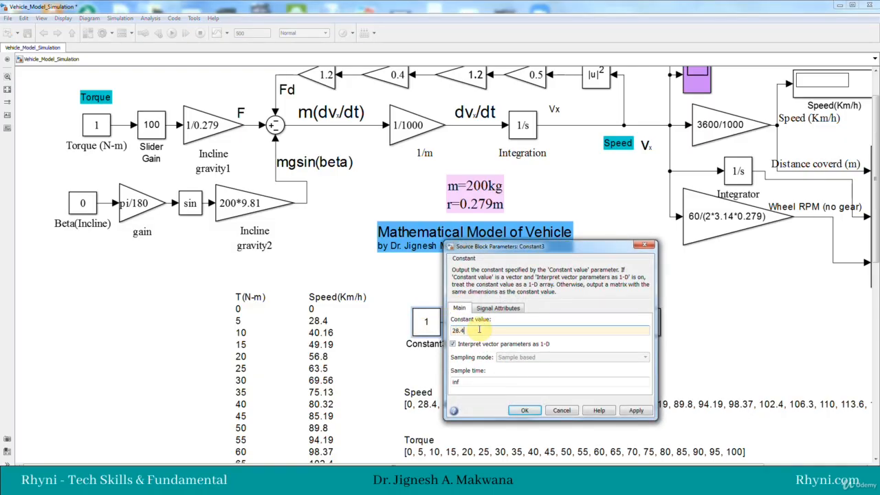
pyautogui.click(525, 409)
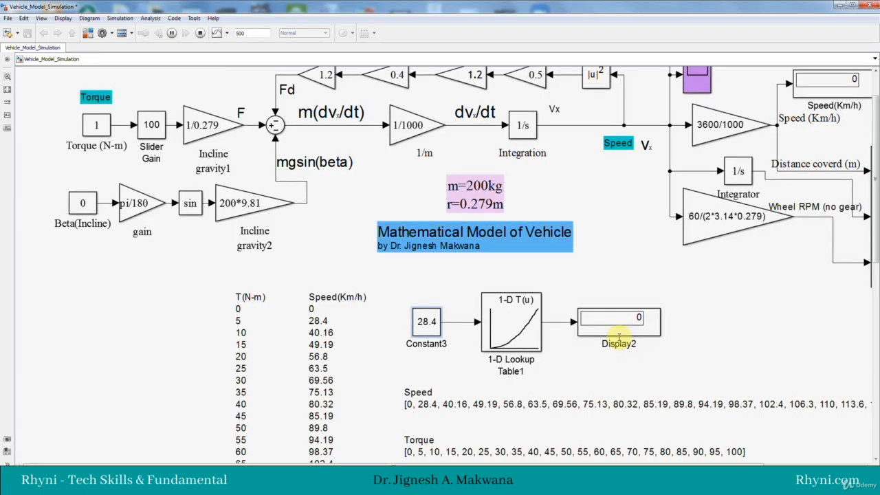
pyautogui.doubleClick(426, 329)
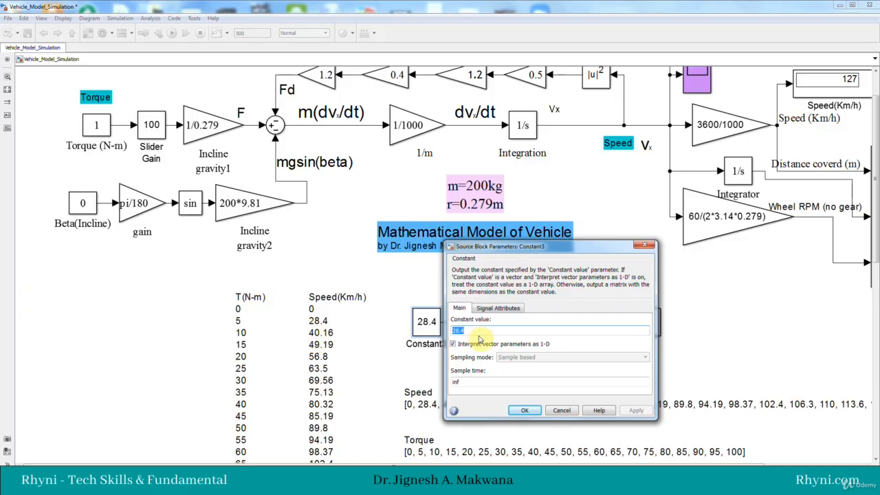
pyautogui.write('40.16')
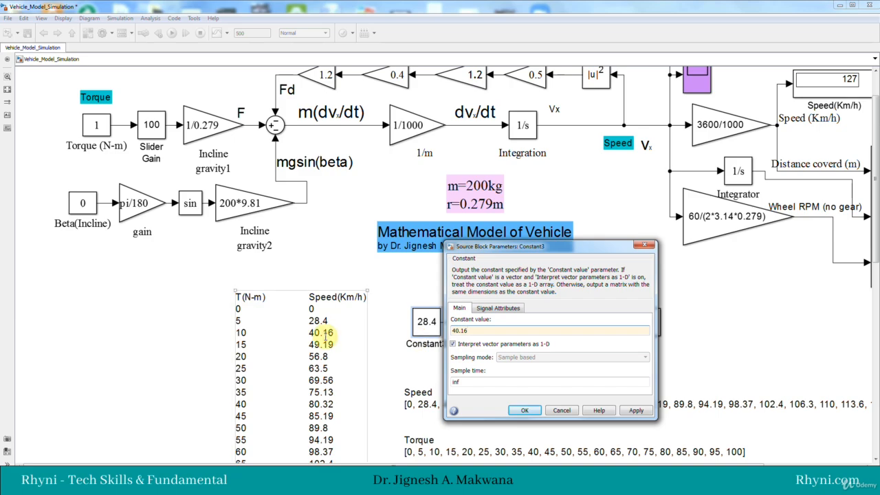
pyautogui.click(521, 410)
pyautogui.click(177, 34)
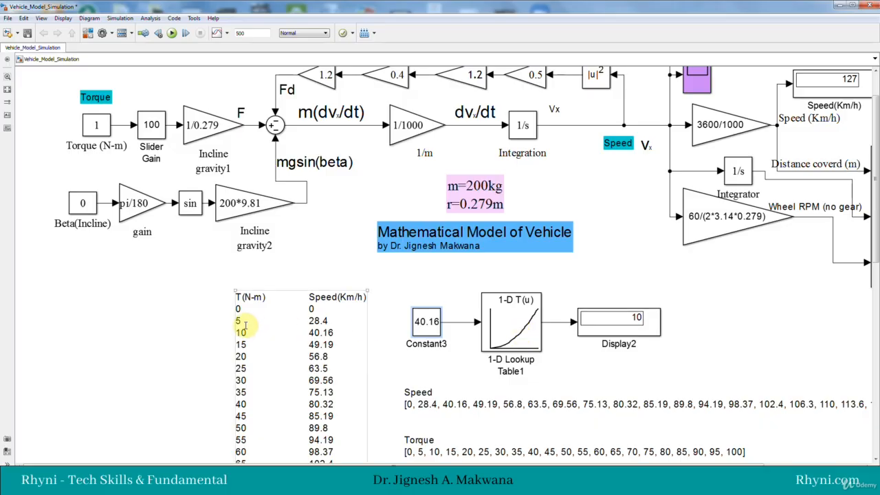
# Step: Set Constant3 to 35, a speed between two breakpoints, and run the simulation
pyautogui.doubleClick(424, 329)
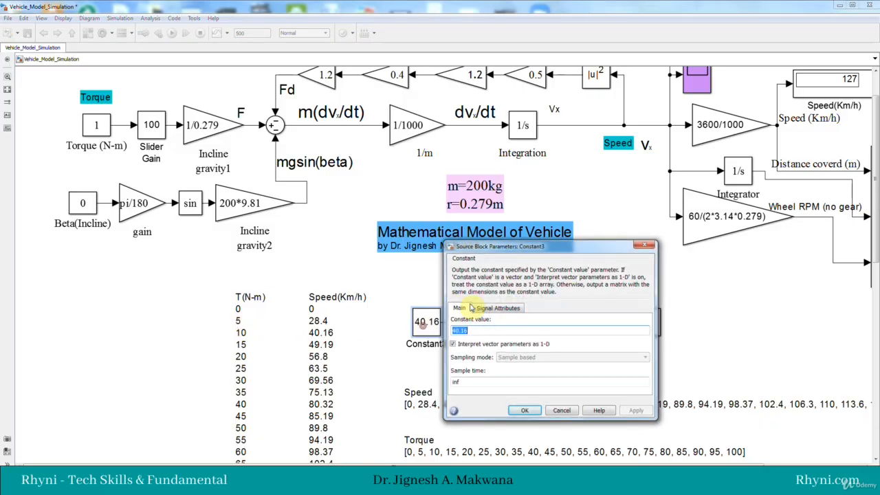
pyautogui.moveTo(499, 250); pyautogui.dragTo(513, 220)
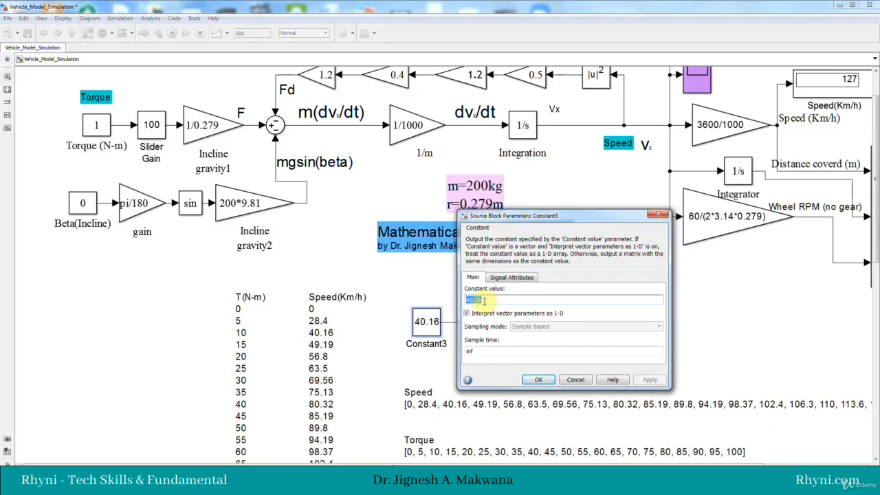
pyautogui.write('35')
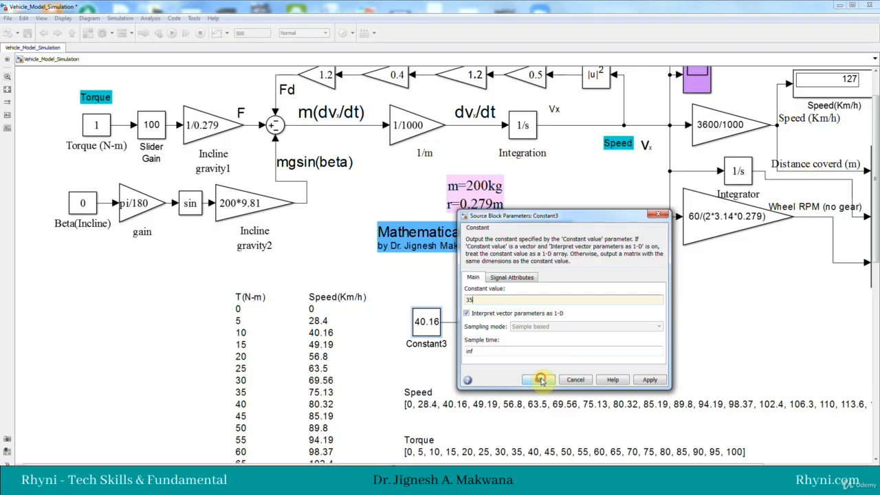
pyautogui.click(540, 380)
pyautogui.click(171, 33)
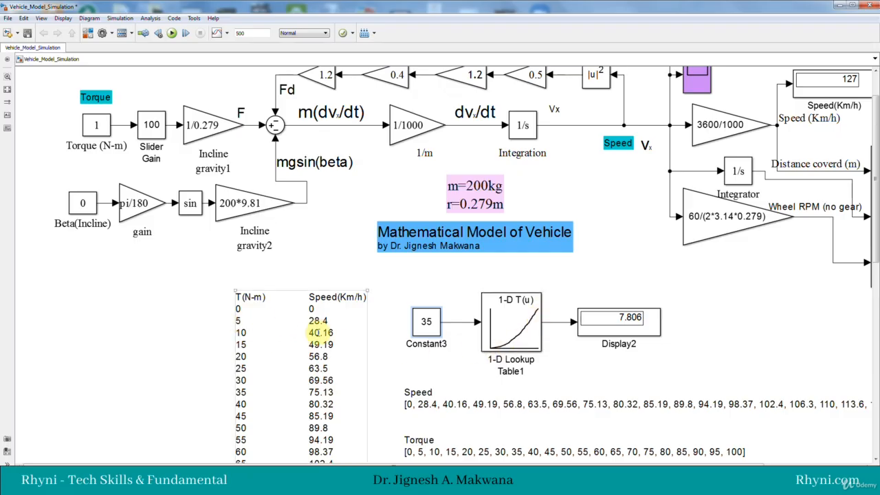
# Step: Review the algorithm, data type, table and breakpoint settings of 1-D Lookup Table1, and close its parameters without changes
pyautogui.doubleClick(514, 335)
pyautogui.moveTo(382, 128); pyautogui.dragTo(403, 130)
pyautogui.click(394, 179)
pyautogui.click(431, 180)
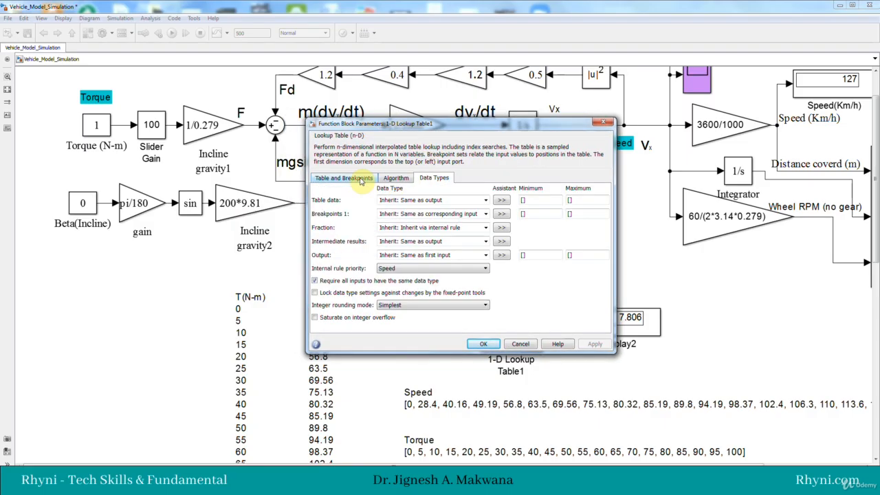
pyautogui.click(354, 178)
pyautogui.click(399, 178)
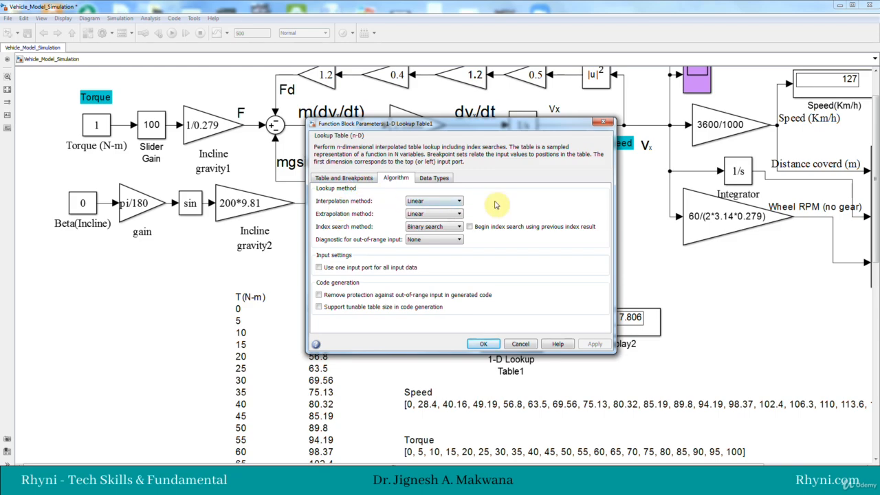
pyautogui.click(352, 180)
pyautogui.click(602, 124)
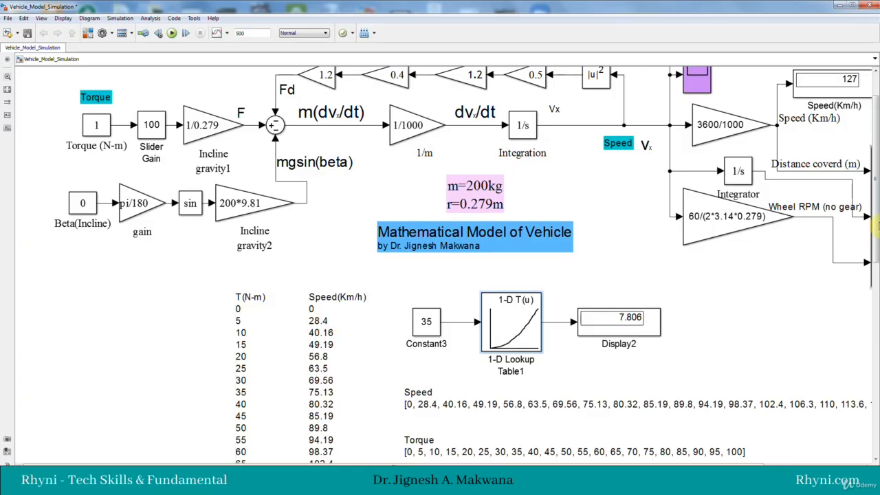
# Step: Move Display2 closer to the 1-D lookup block and place a 2-D Lookup Table block beyond it
pyautogui.scroll(-3, 876, 220)
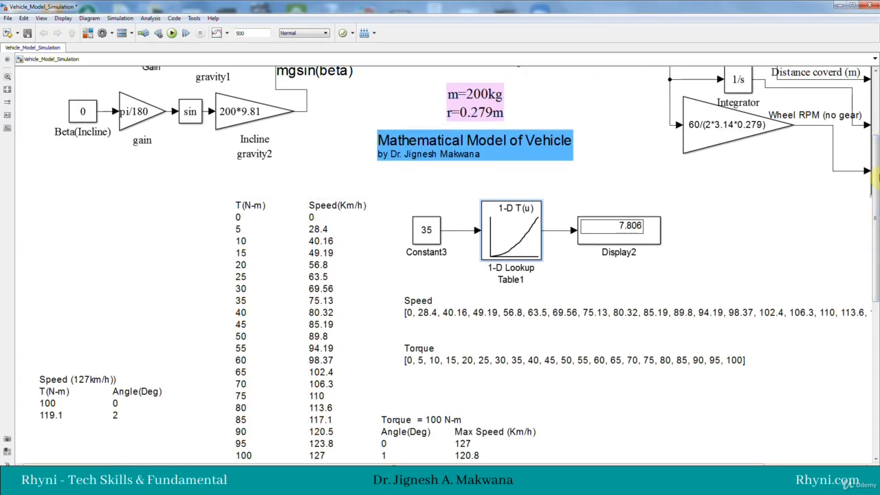
pyautogui.scroll(-2, 875, 171)
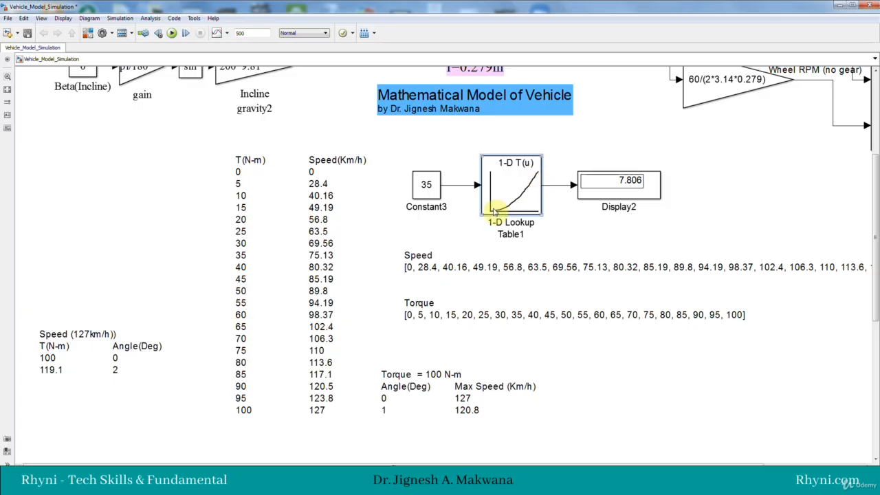
pyautogui.click(321, 243)
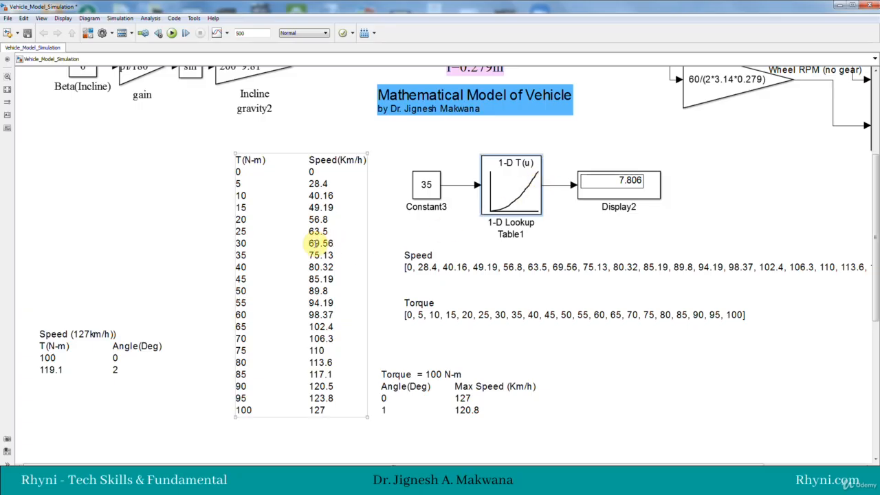
pyautogui.click(439, 237)
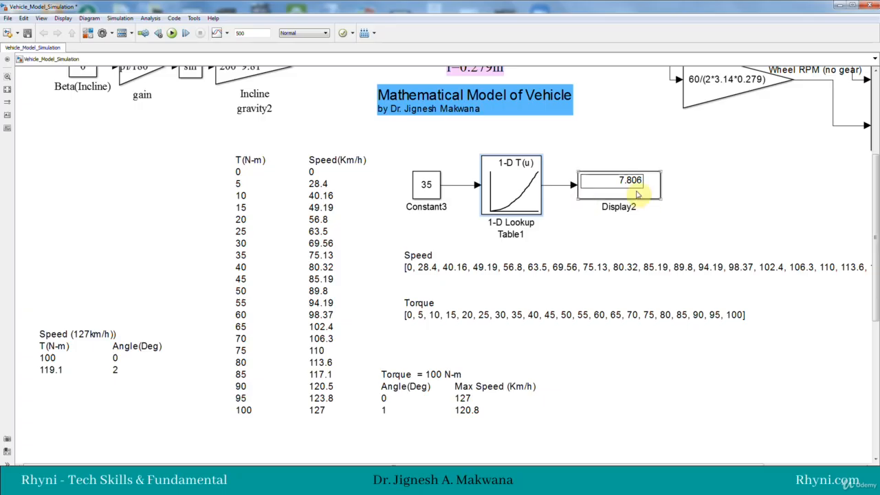
pyautogui.moveTo(630, 196); pyautogui.dragTo(612, 196)
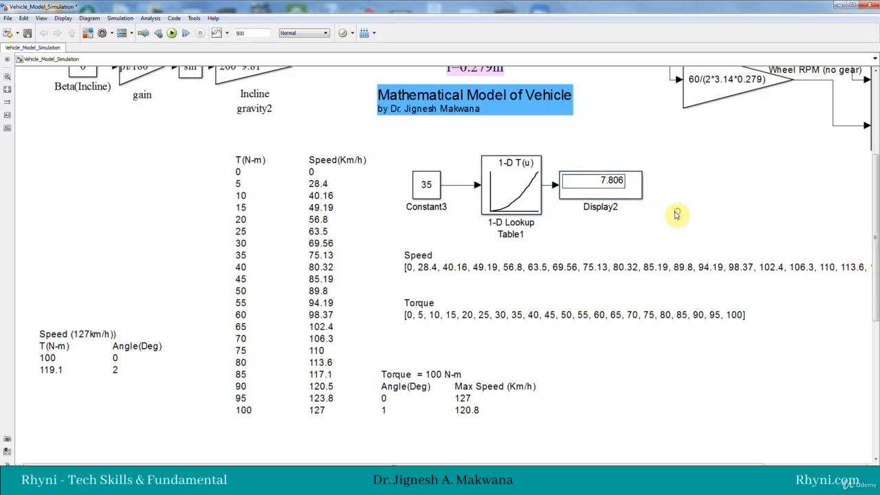
pyautogui.click(87, 35)
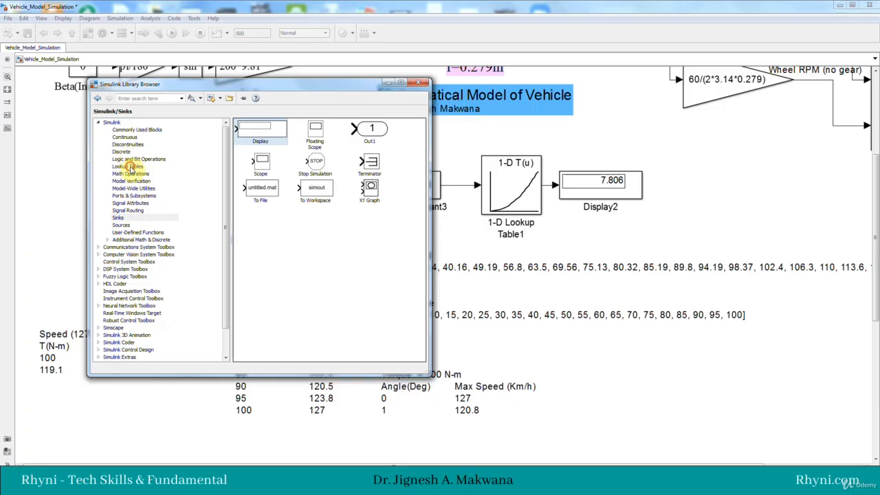
pyautogui.click(128, 167)
pyautogui.moveTo(283, 134); pyautogui.dragTo(713, 187)
# Step: Open the table and breakpoints editor of 2-D Lookup Table1 and examine its row and column breakpoints and table data
pyautogui.doubleClick(702, 177)
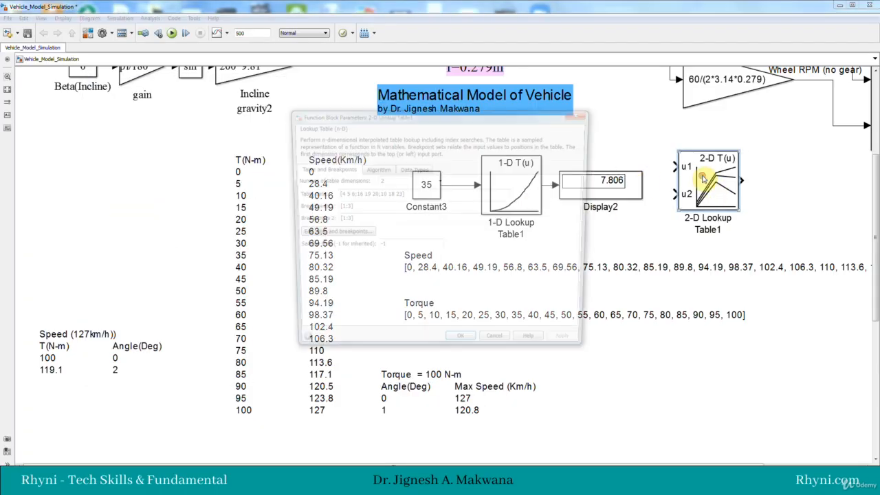
pyautogui.click(339, 235)
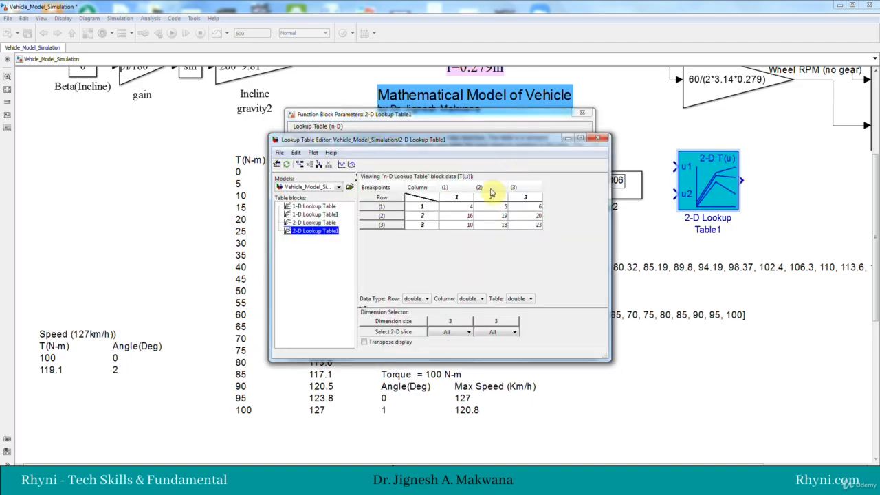
pyautogui.moveTo(453, 146); pyautogui.dragTo(538, 150)
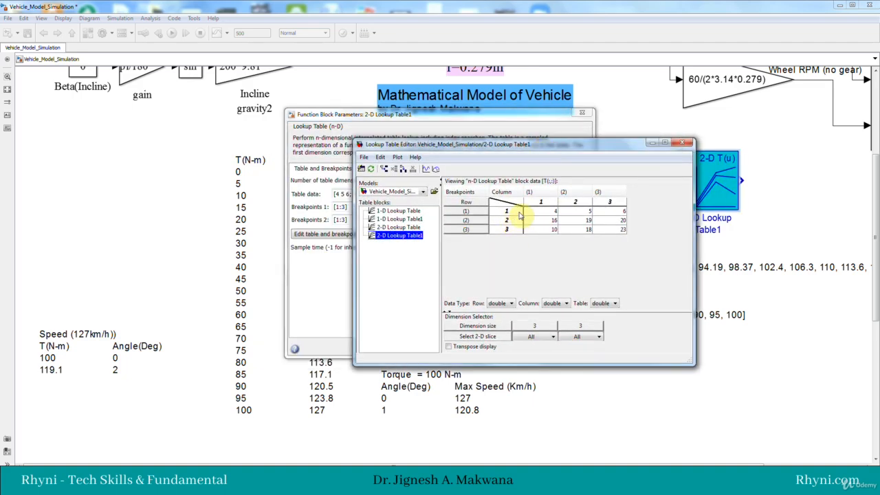
pyautogui.moveTo(515, 152); pyautogui.dragTo(542, 153)
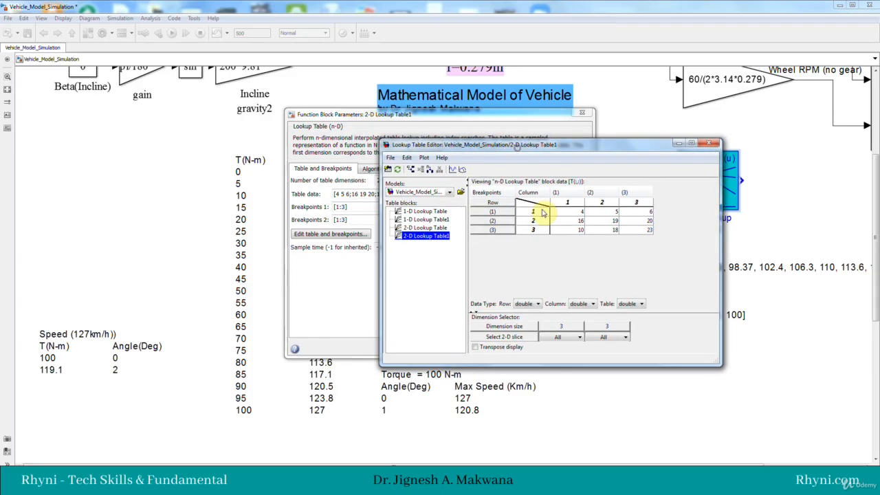
pyautogui.moveTo(636, 148); pyautogui.dragTo(558, 149)
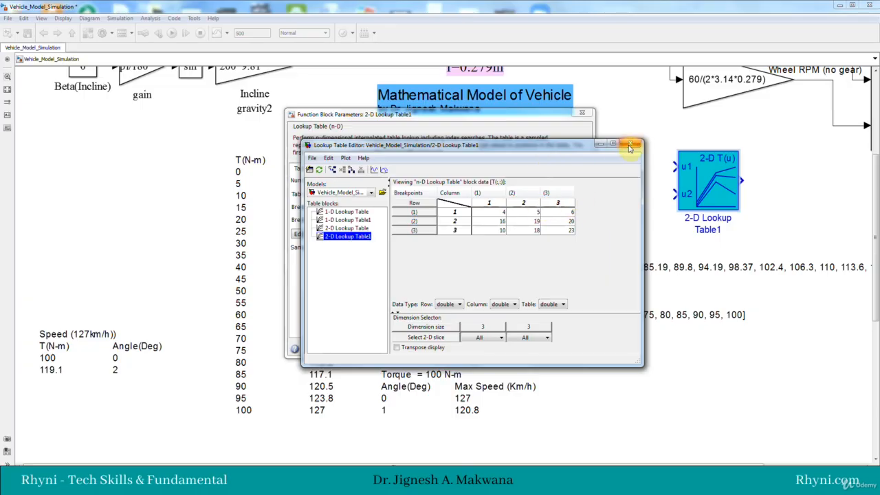
# Step: Close the 2-D lookup table's editor and parameters without changes, and rename the 1-D Lookup Table1 block as "200kg vehicle model"
pyautogui.click(630, 144)
pyautogui.click(581, 112)
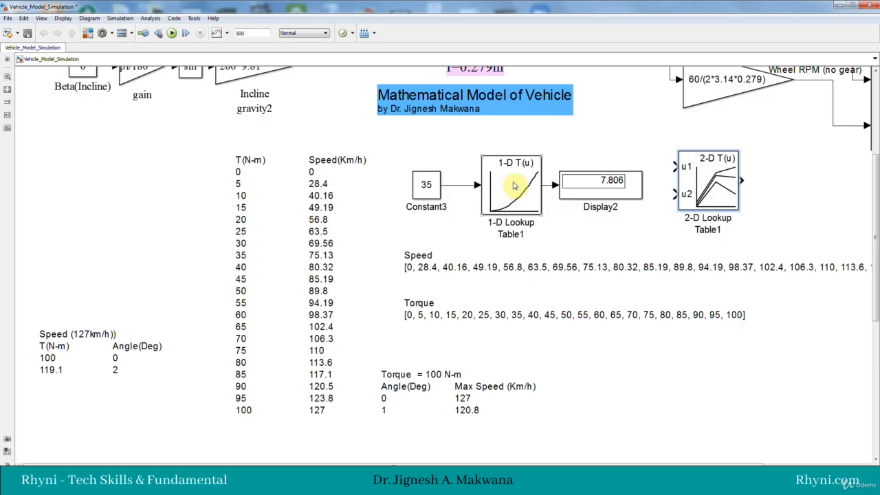
pyautogui.click(521, 230)
pyautogui.moveTo(522, 233); pyautogui.dragTo(490, 223)
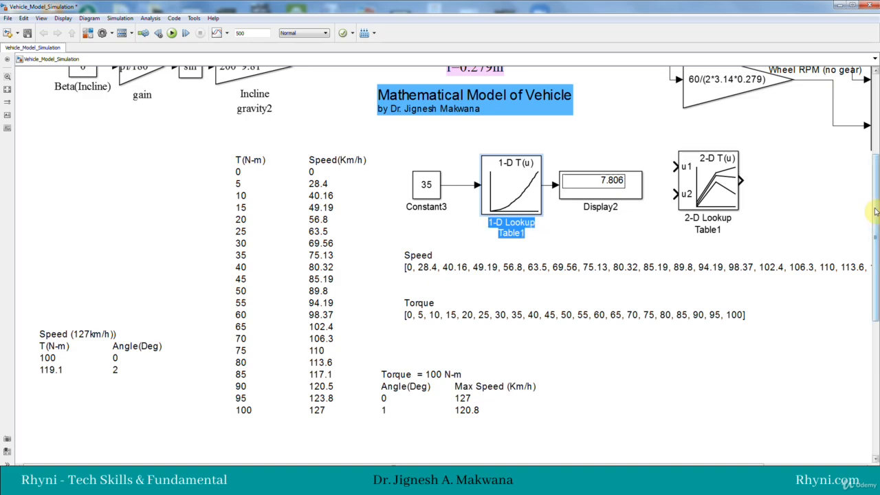
pyautogui.write('200kg ')
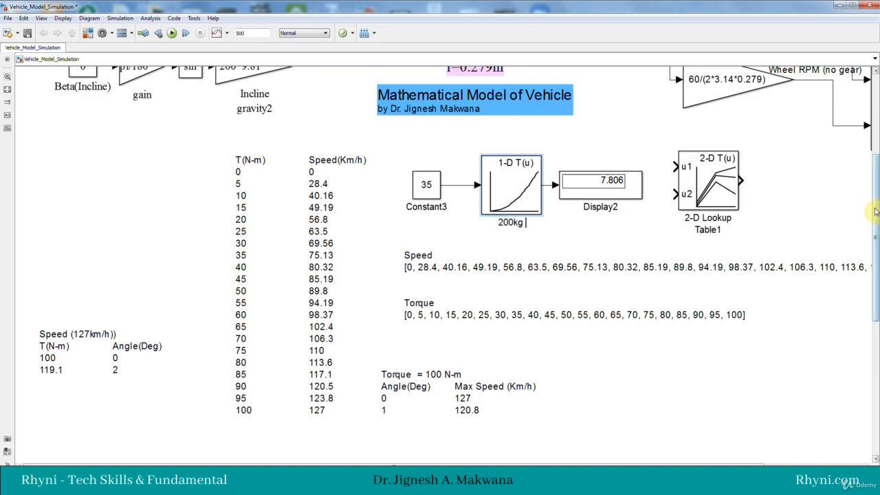
pyautogui.write('vehicle')
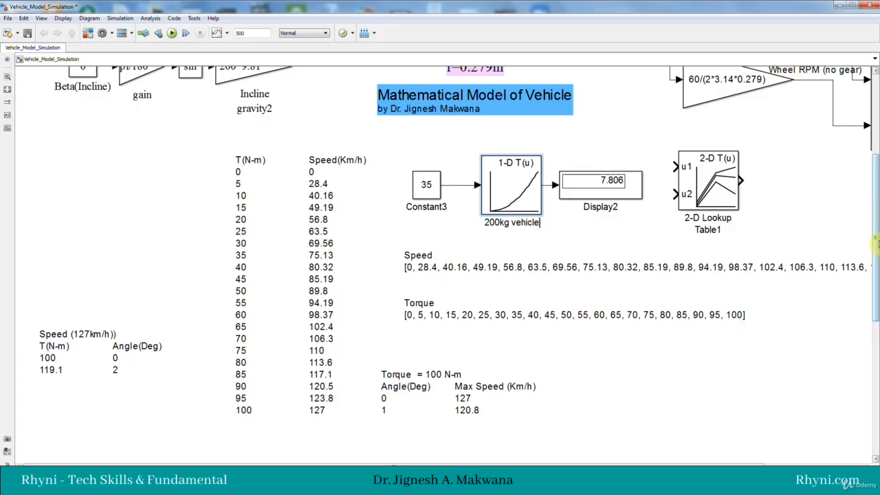
pyautogui.write(' model')
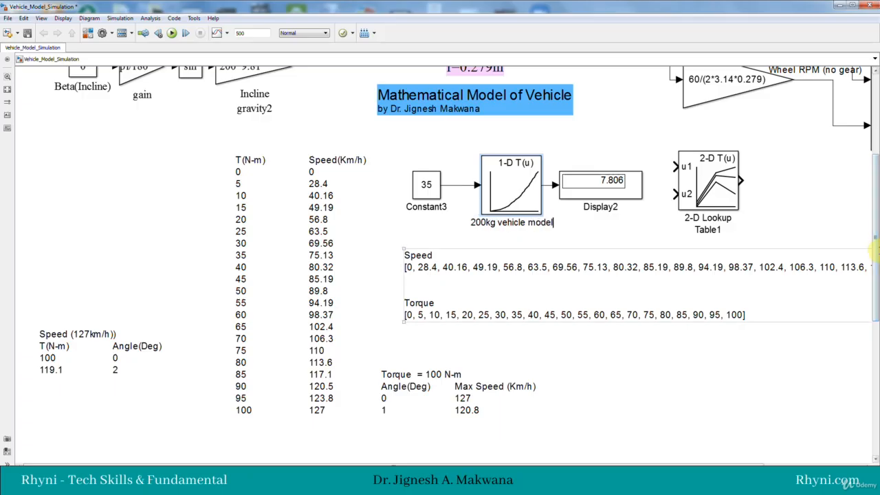
pyautogui.click(600, 239)
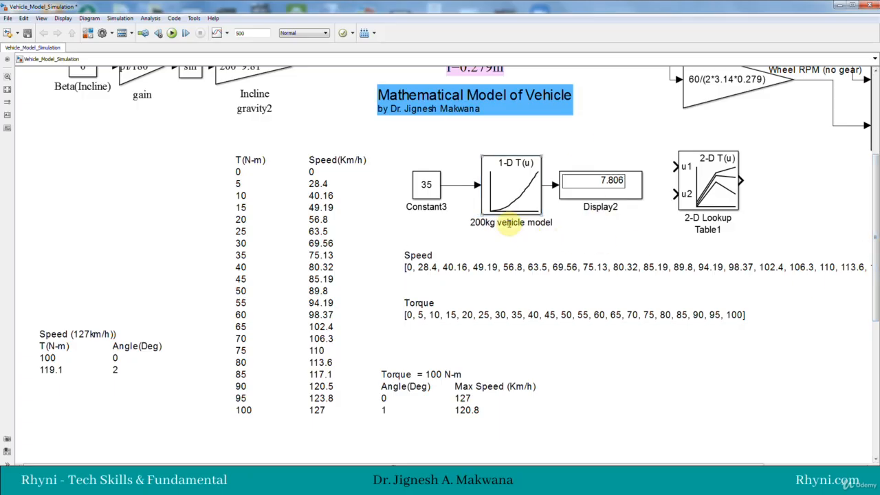
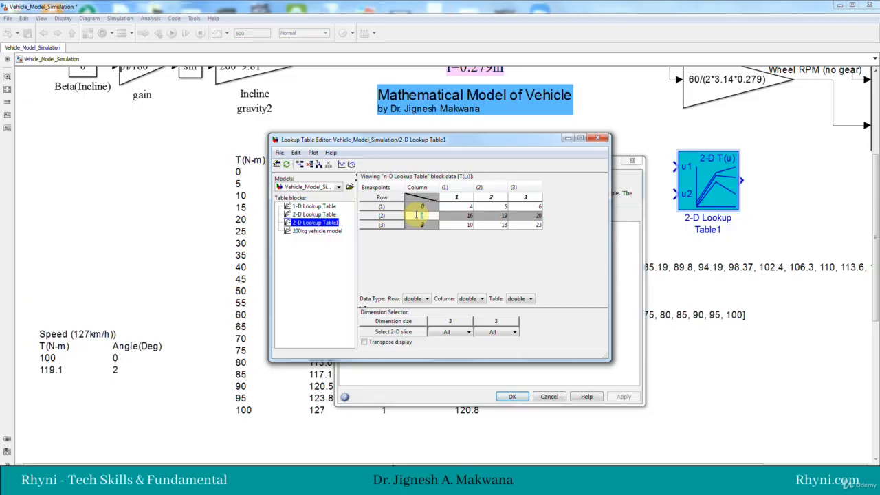
# Step: Set the second and third row breakpoints of 2-D Lookup Table1 to 10 and 20, and add four more rows
pyautogui.write('0')
pyautogui.click(424, 225)
pyautogui.write('1')
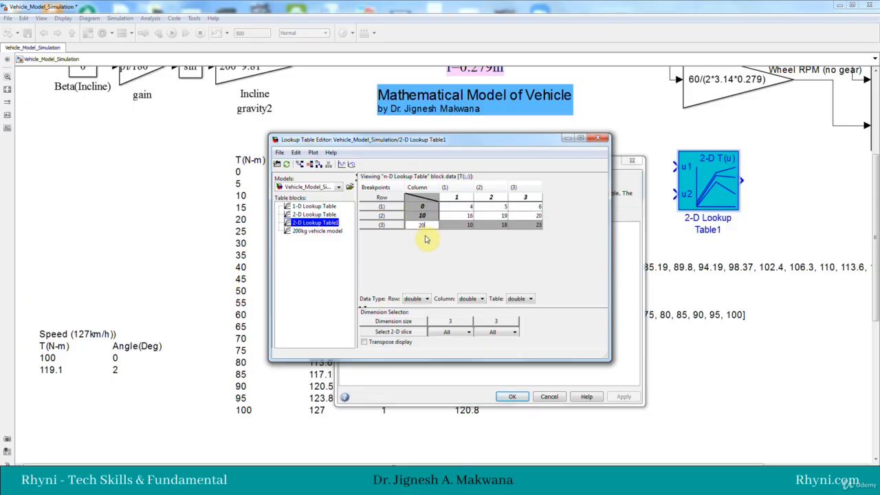
pyautogui.click(300, 165)
pyautogui.click(299, 165)
pyautogui.click(300, 164)
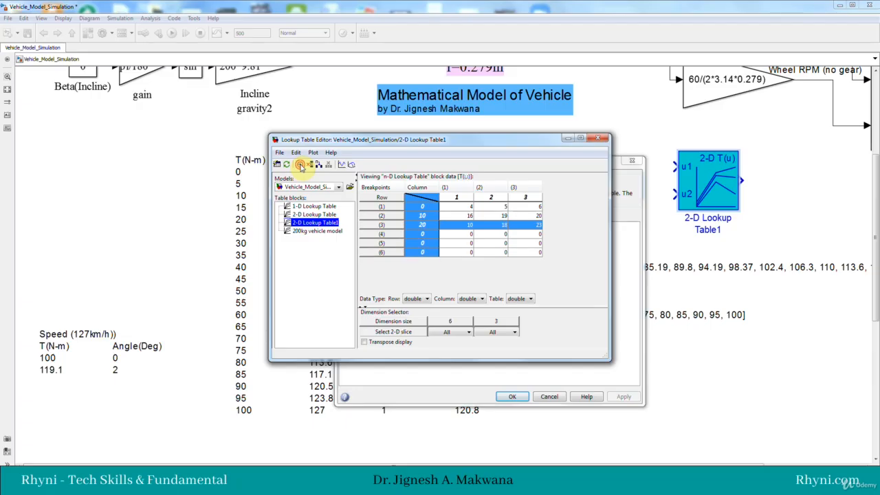
pyautogui.click(300, 165)
# Step: Set the breakpoints of the four added rows to 30, 40, 50 and 60
pyautogui.click(423, 234)
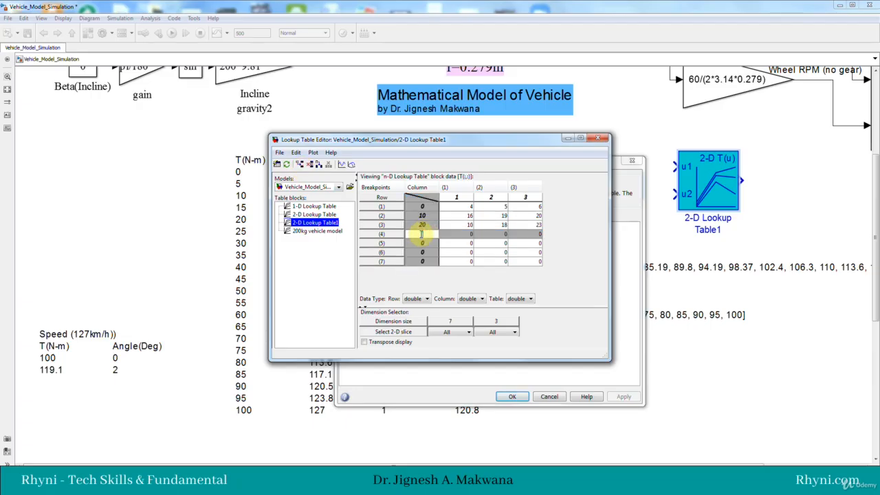
pyautogui.write('30')
pyautogui.click(421, 243)
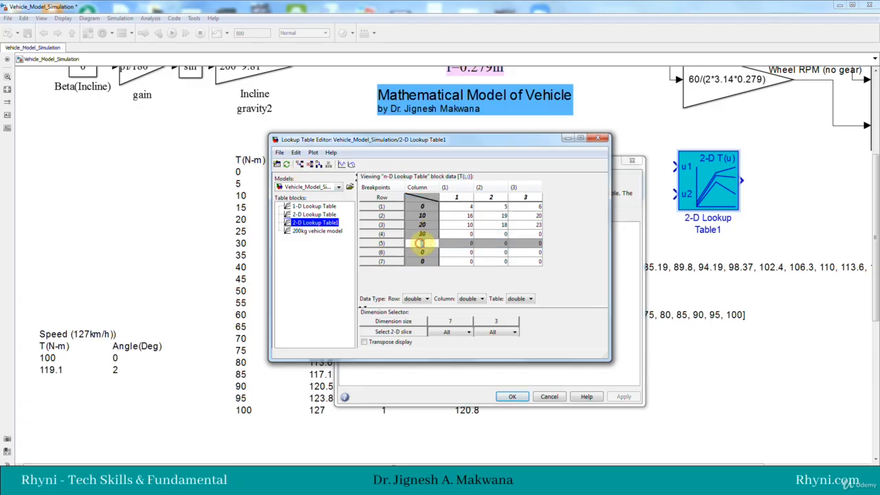
pyautogui.write('40')
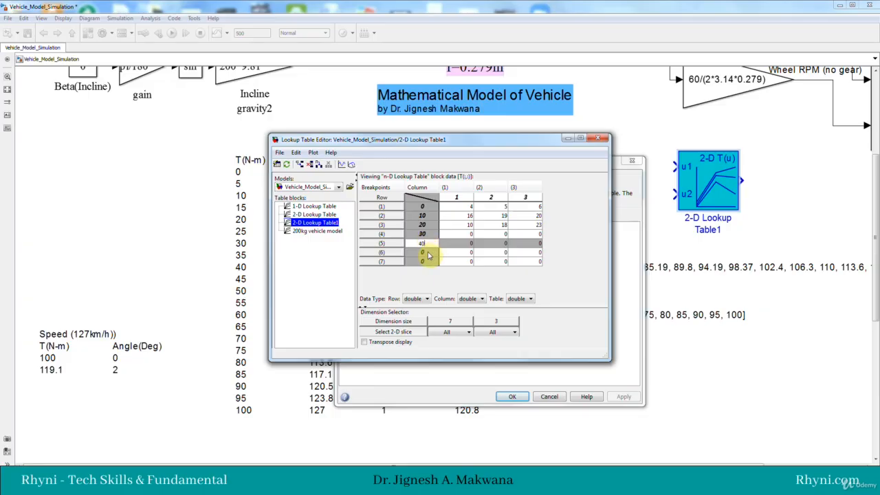
pyautogui.click(426, 252)
pyautogui.write('5')
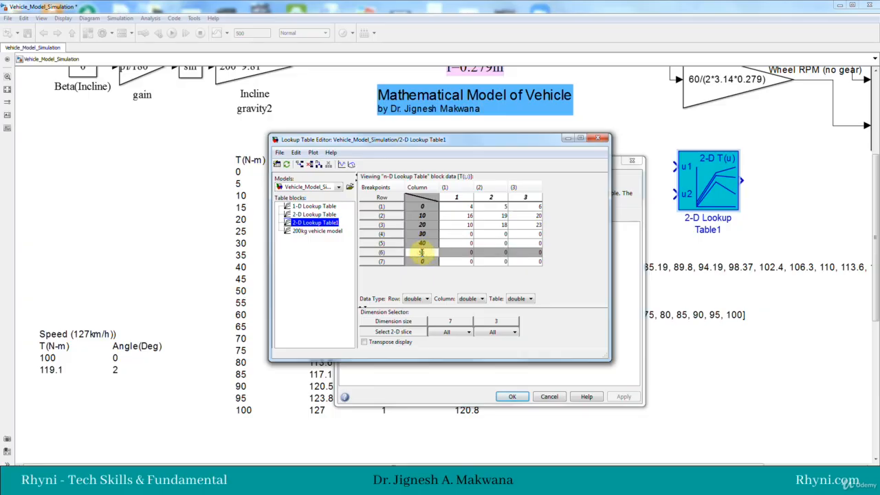
pyautogui.write('0')
pyautogui.click(426, 262)
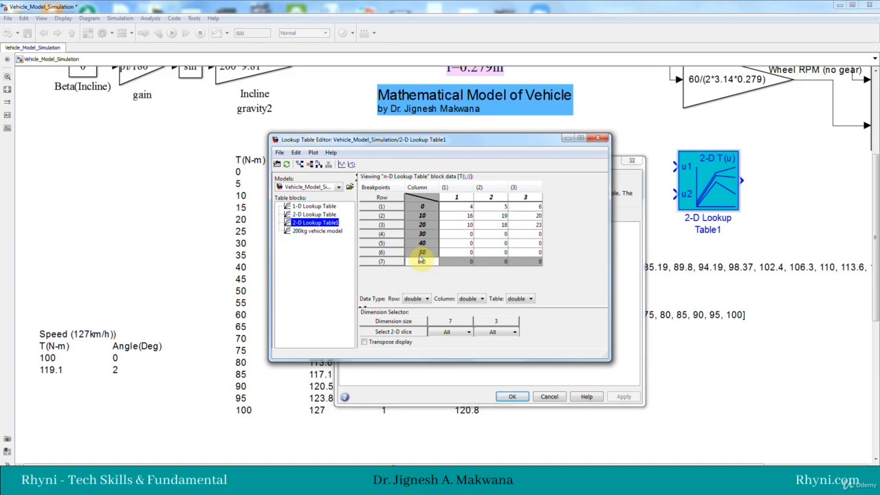
pyautogui.write('60')
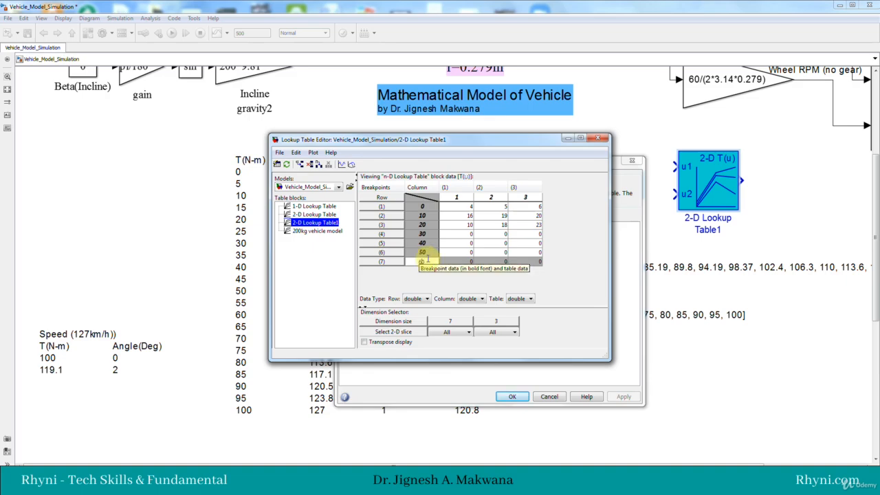
# Step: Fill the first table column with 0, 5, 10 and 15 for row breakpoints 0, 10, 20 and 30
pyautogui.click(464, 207)
pyautogui.doubleClick(470, 207)
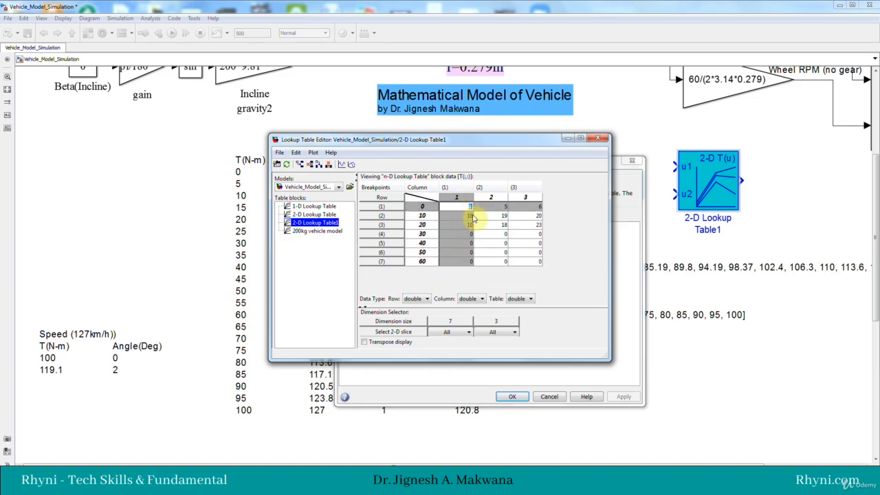
pyautogui.click(467, 215)
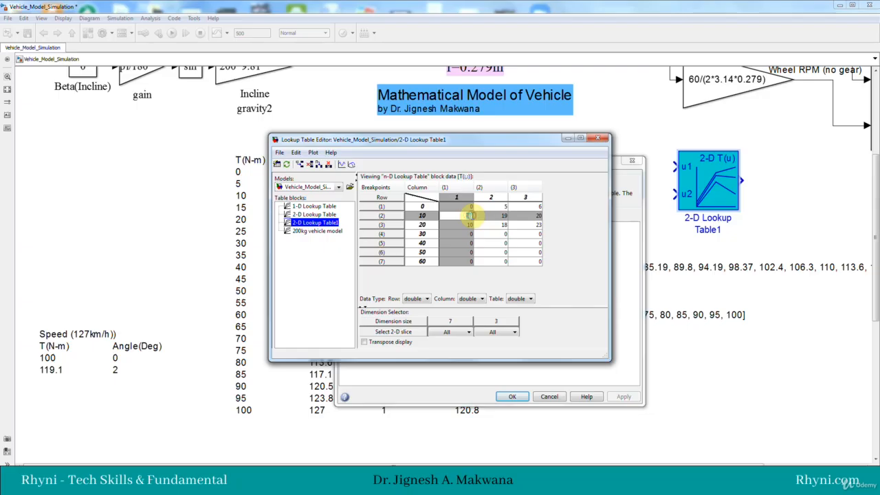
pyautogui.click(470, 224)
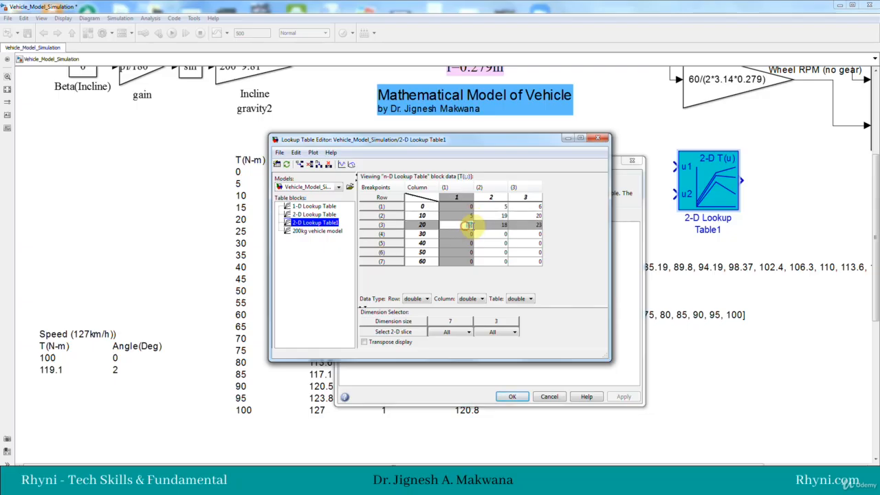
pyautogui.click(468, 233)
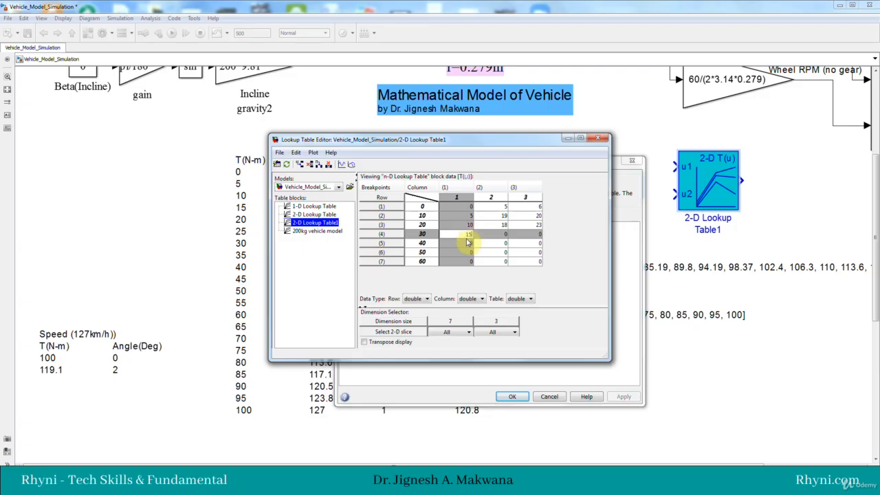
pyautogui.write('15')
# Step: Fill the rest of the first column with 20, 27 and 36 for row breakpoints 40, 50 and 60
pyautogui.click(467, 242)
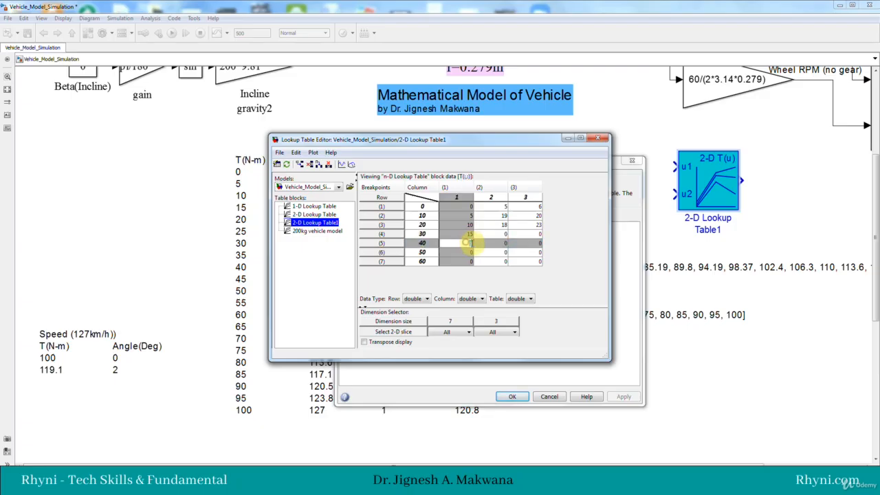
pyautogui.write('25')
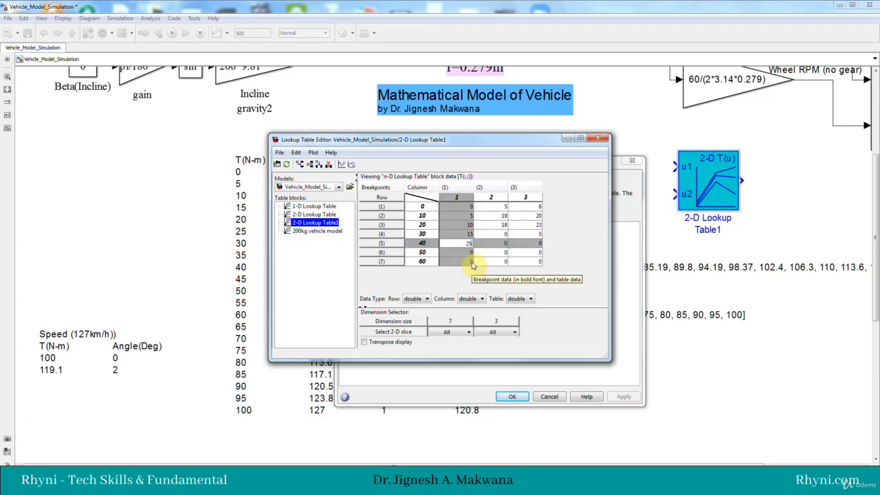
pyautogui.click(467, 252)
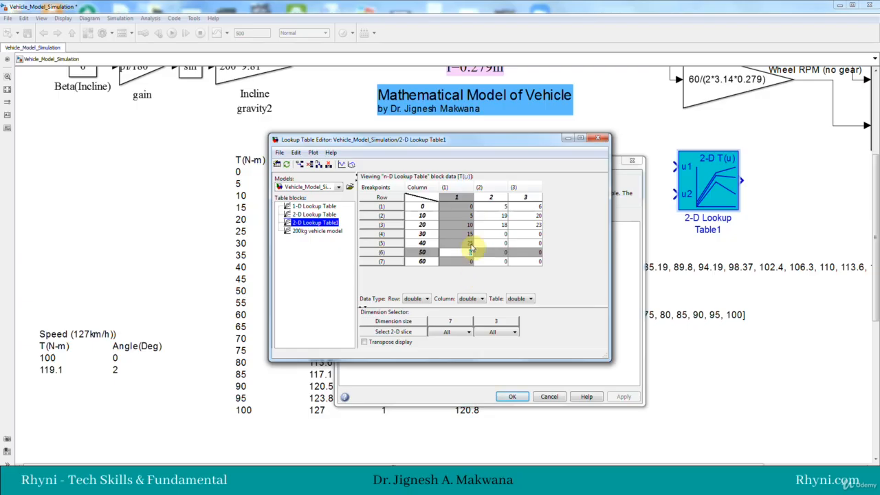
pyautogui.click(468, 243)
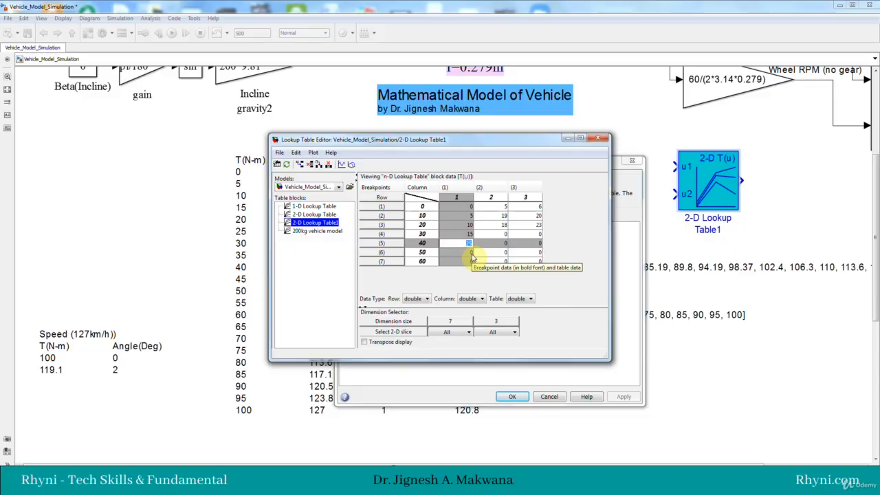
pyautogui.write('0')
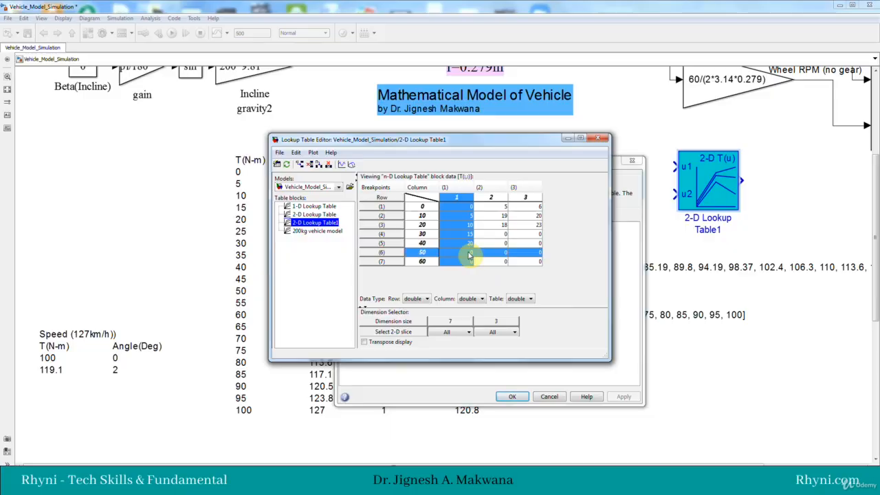
pyautogui.click(466, 252)
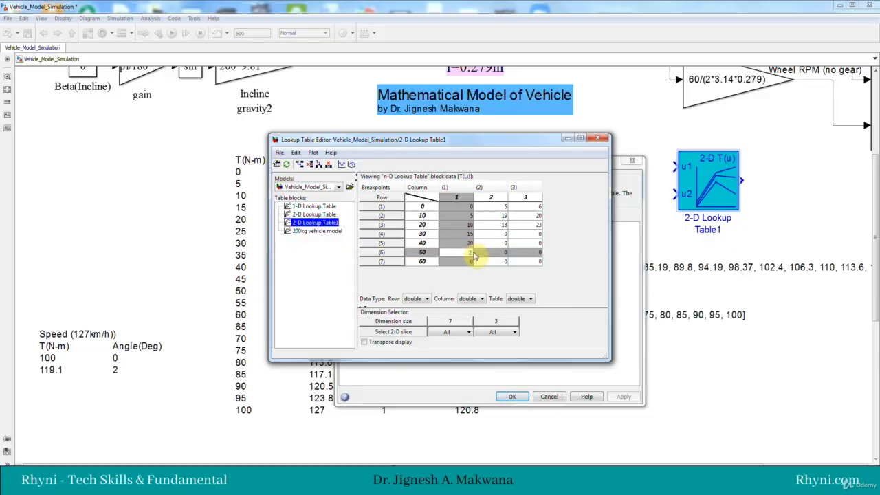
pyautogui.write('27')
pyautogui.click(470, 263)
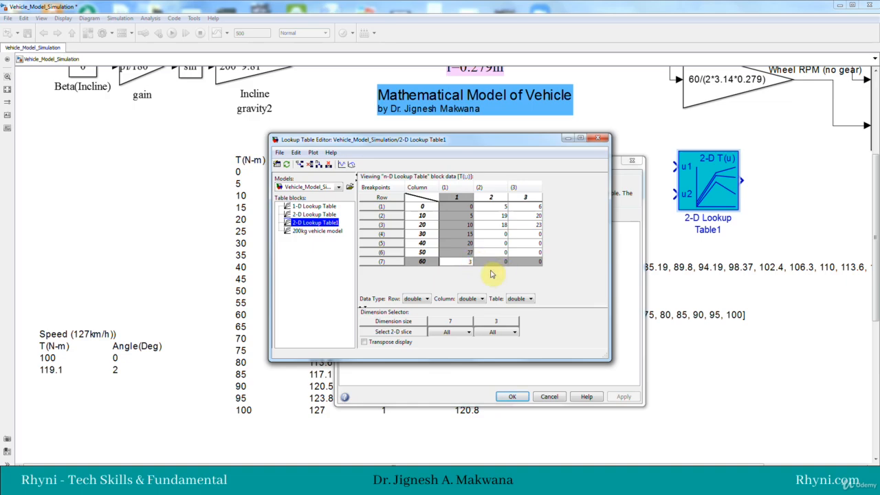
pyautogui.write('6')
# Step: Fill the second table column with 0, 7, 13 and 19 for row breakpoints 0, 10, 20 and 30
pyautogui.click(497, 207)
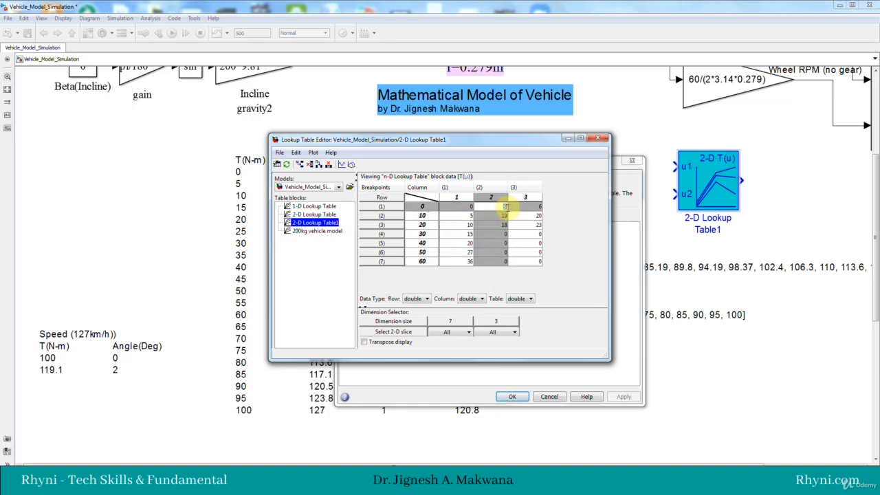
pyautogui.click(501, 217)
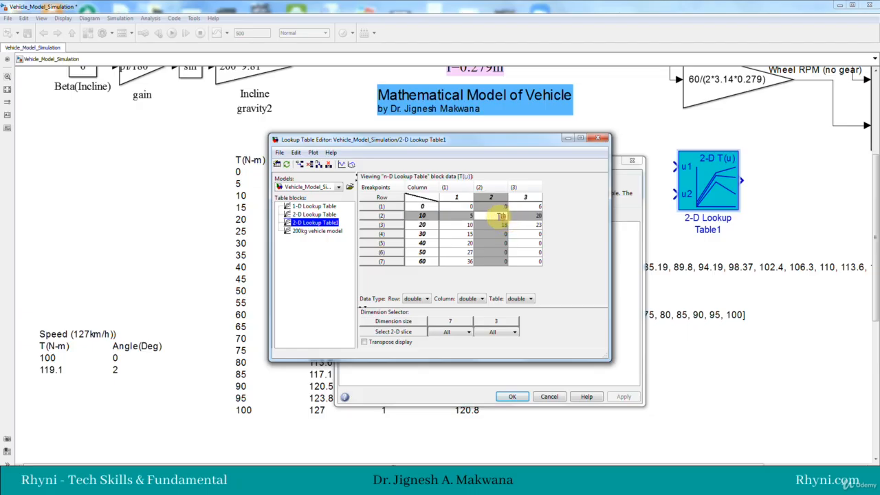
pyautogui.moveTo(498, 215); pyautogui.dragTo(507, 214)
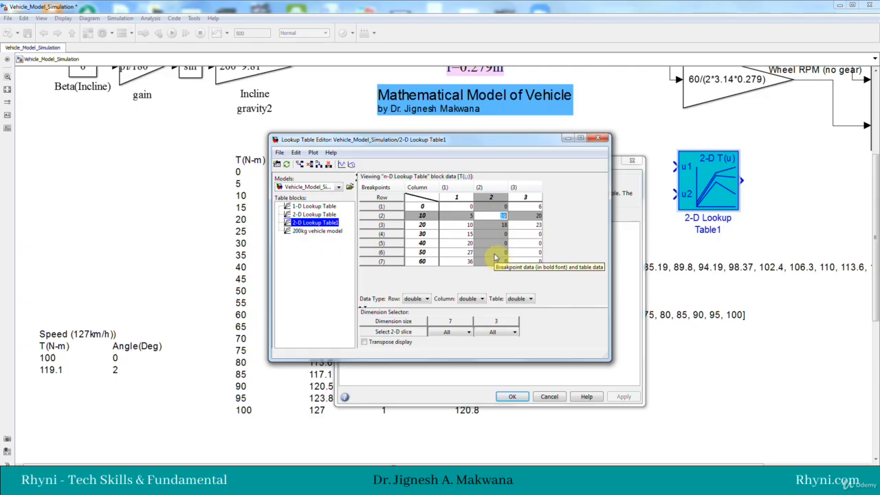
pyautogui.click(502, 226)
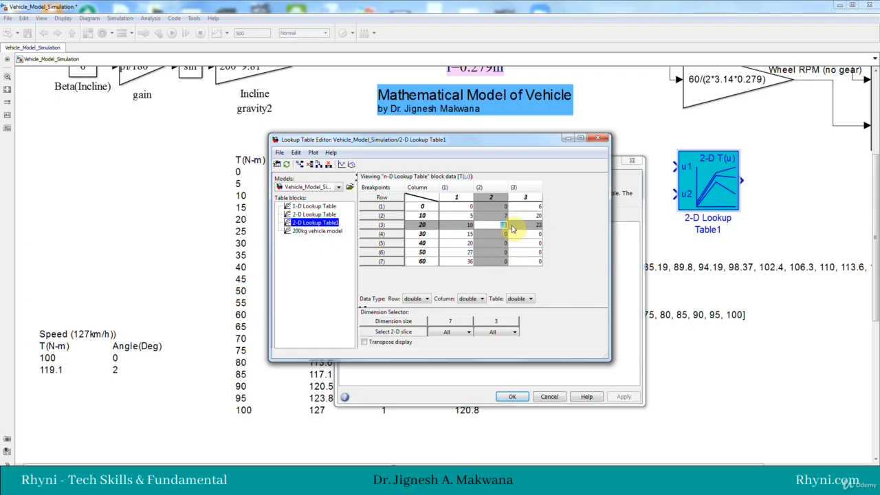
pyautogui.write('13')
pyautogui.click(501, 233)
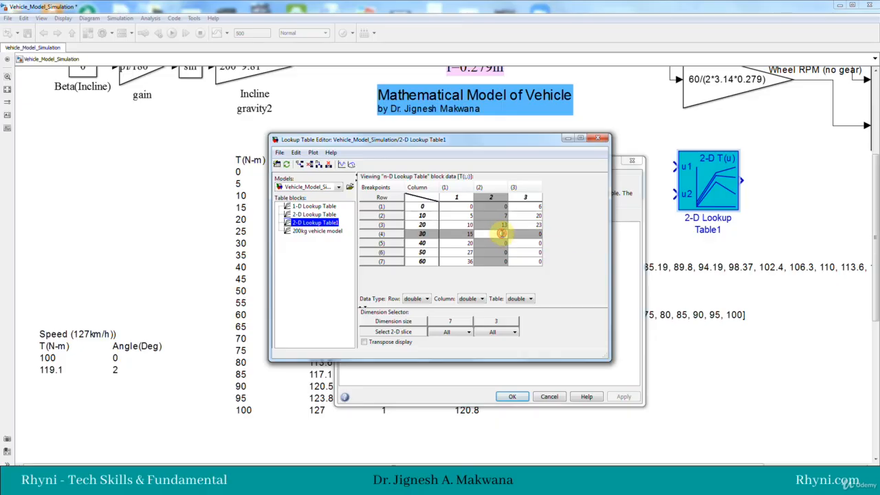
pyautogui.click(503, 243)
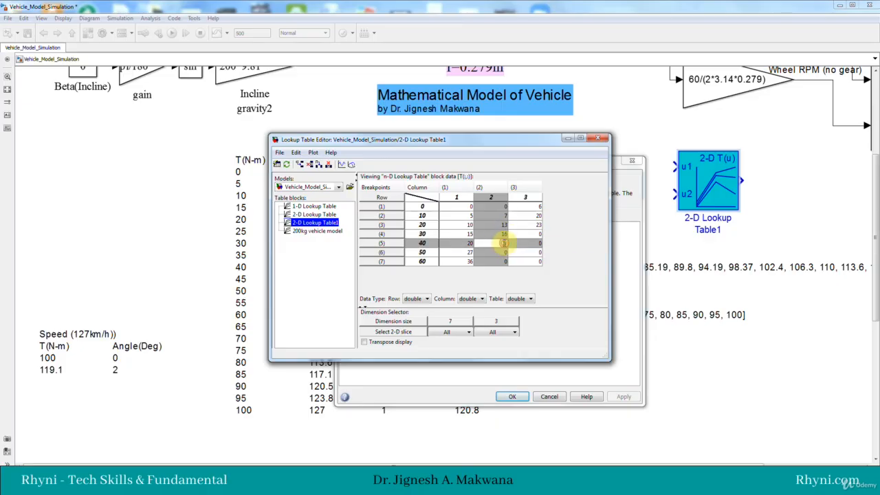
pyautogui.click(502, 233)
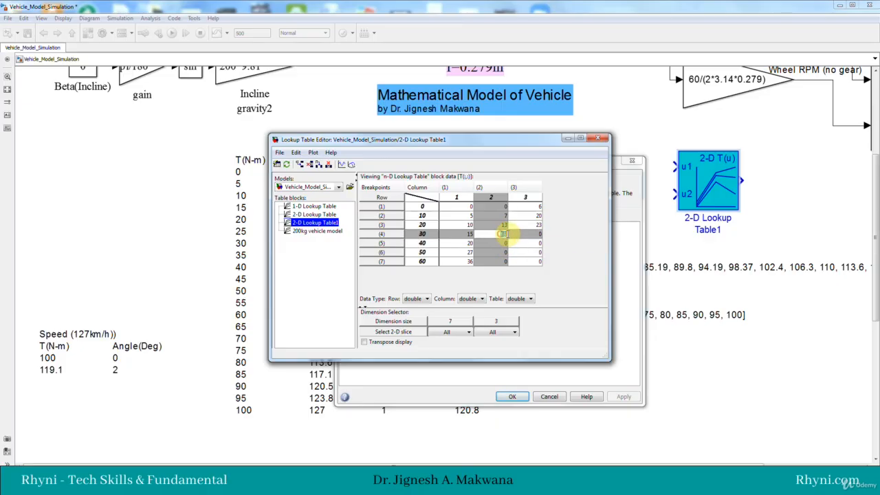
pyautogui.write('19')
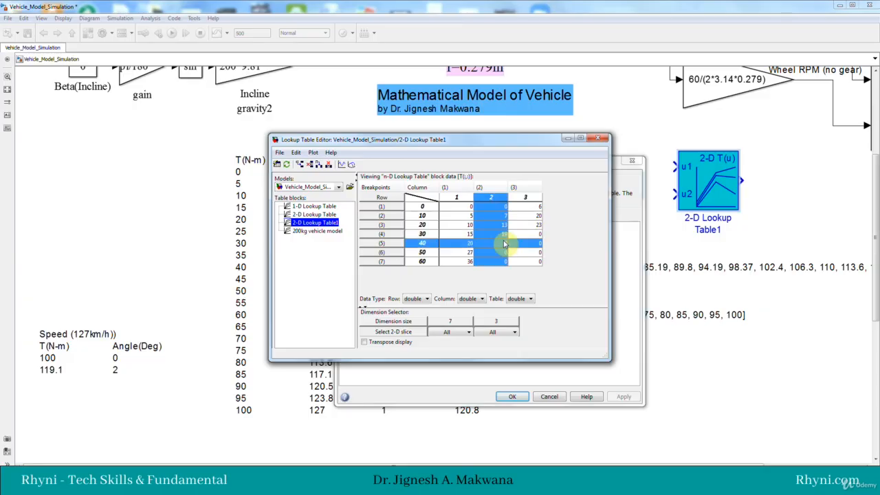
# Step: Complete the second column with 26, 32 and 42 for row breakpoints 40, 50 and 60
pyautogui.click(500, 243)
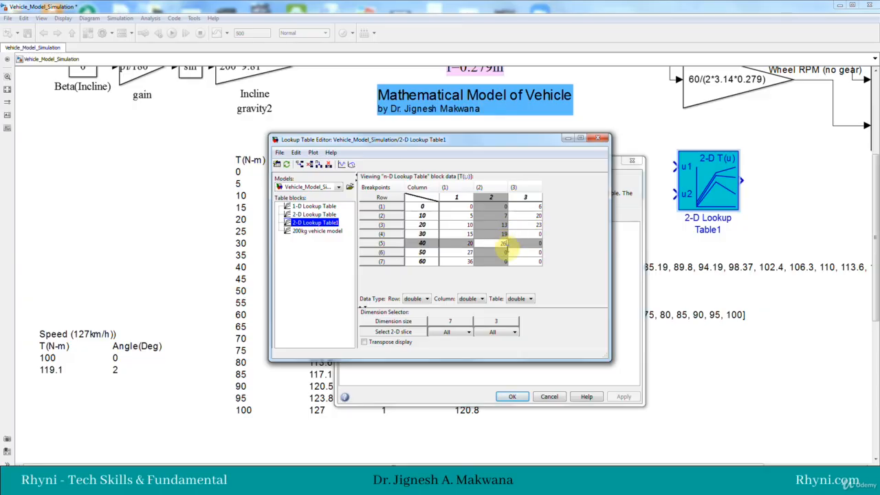
pyautogui.write('26')
pyautogui.click(498, 253)
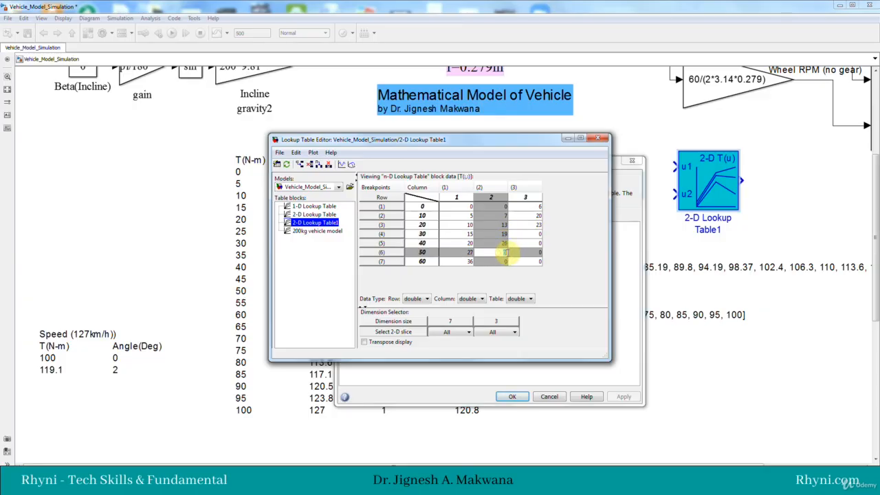
pyautogui.click(499, 262)
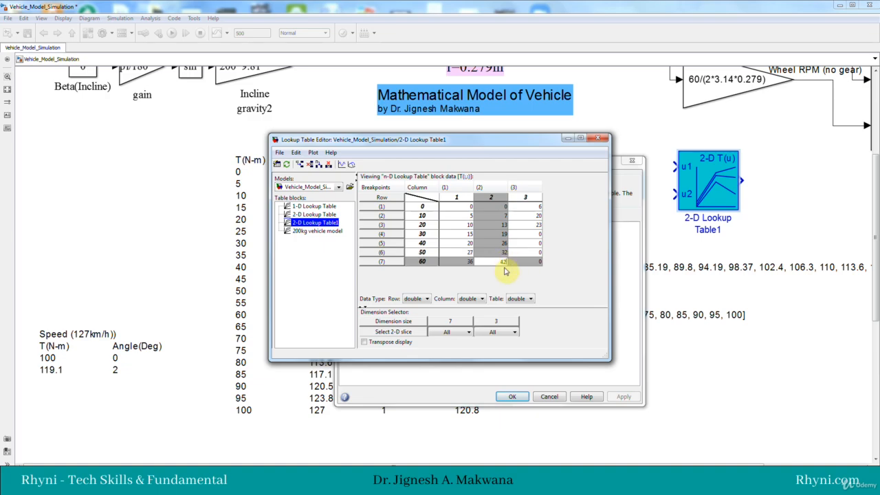
# Step: Delete the table's third column, and close the editor and block parameters with the changes saved to 2-D Lookup Table1
pyautogui.click(526, 197)
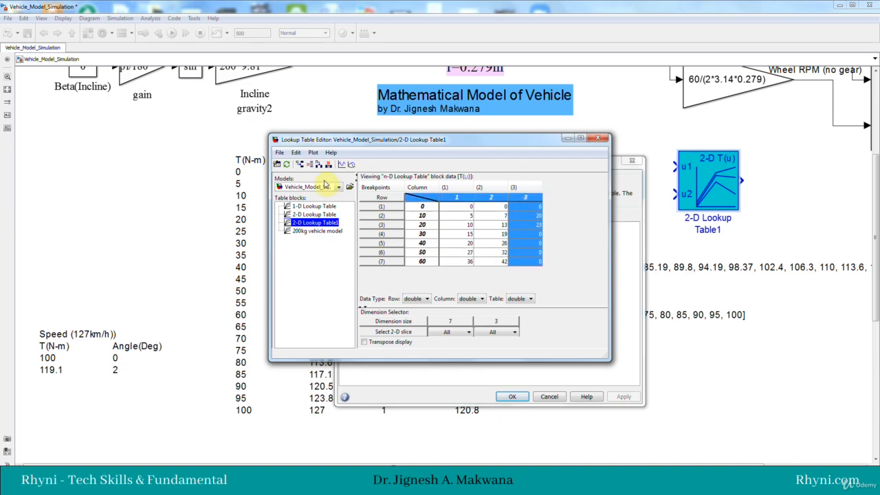
pyautogui.click(328, 165)
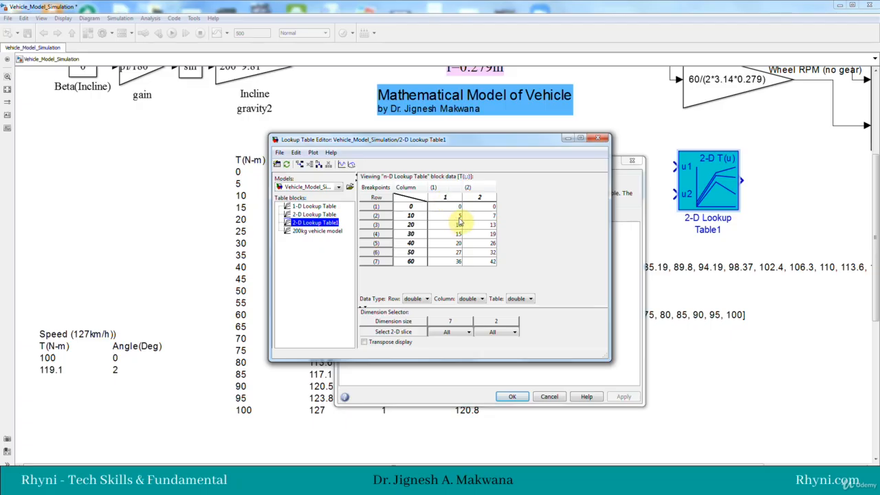
pyautogui.click(596, 144)
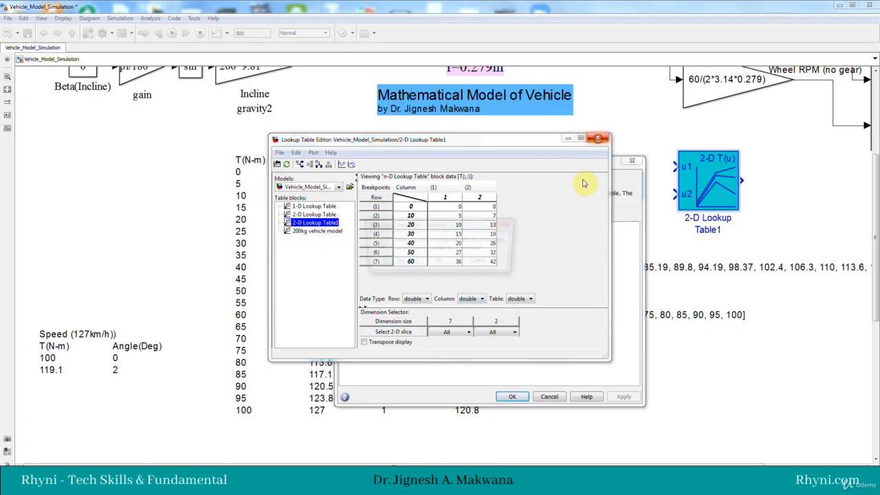
pyautogui.click(399, 262)
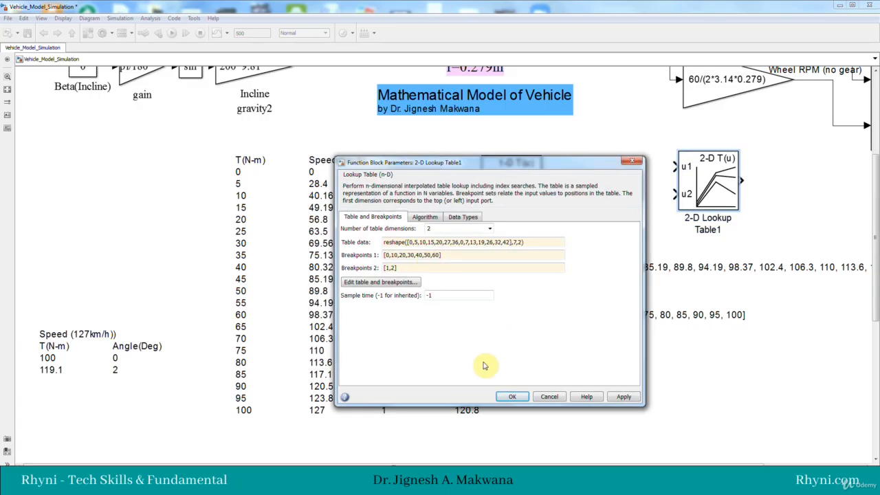
pyautogui.click(510, 396)
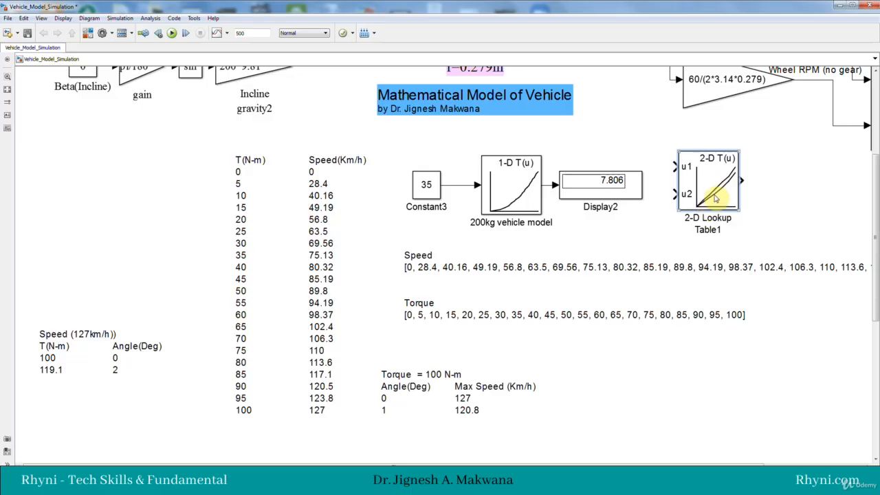
# Step: Reposition 2-D Lookup Table1, feed its two inputs from copies of Constant3, and connect a copy of Display2 to its output
pyautogui.moveTo(696, 187); pyautogui.dragTo(725, 193)
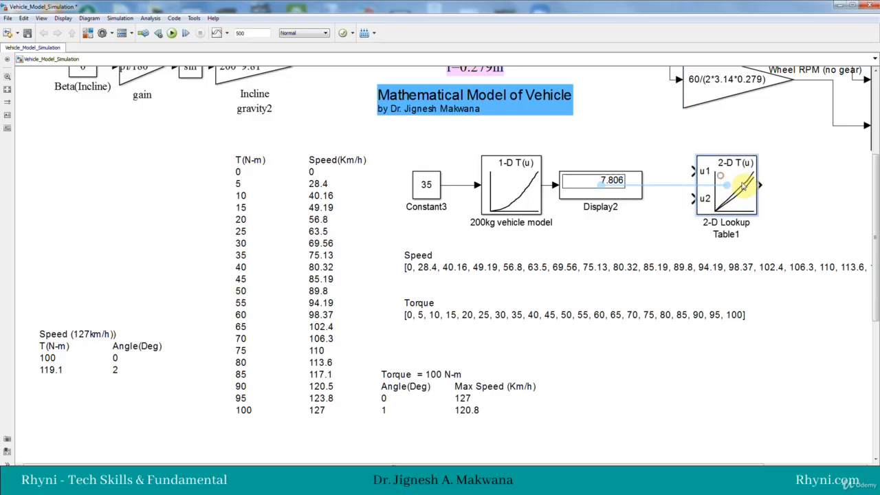
pyautogui.moveTo(429, 185); pyautogui.dragTo(661, 149)
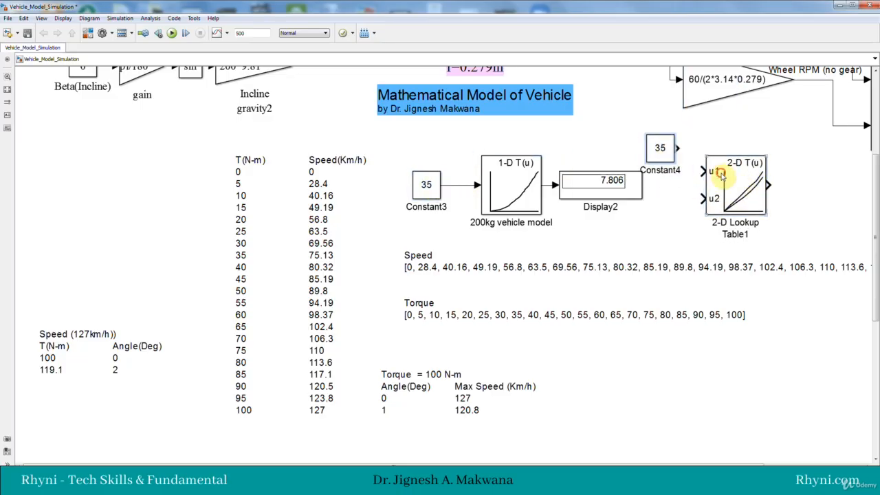
pyautogui.moveTo(723, 176); pyautogui.dragTo(740, 154)
pyautogui.click(692, 149)
pyautogui.moveTo(569, 180)
pyautogui.mouseDown()
pyautogui.moveTo(738, 196)
pyautogui.moveTo(836, 191)
pyautogui.moveTo(827, 196)
pyautogui.moveTo(788, 163)
pyautogui.mouseUp()
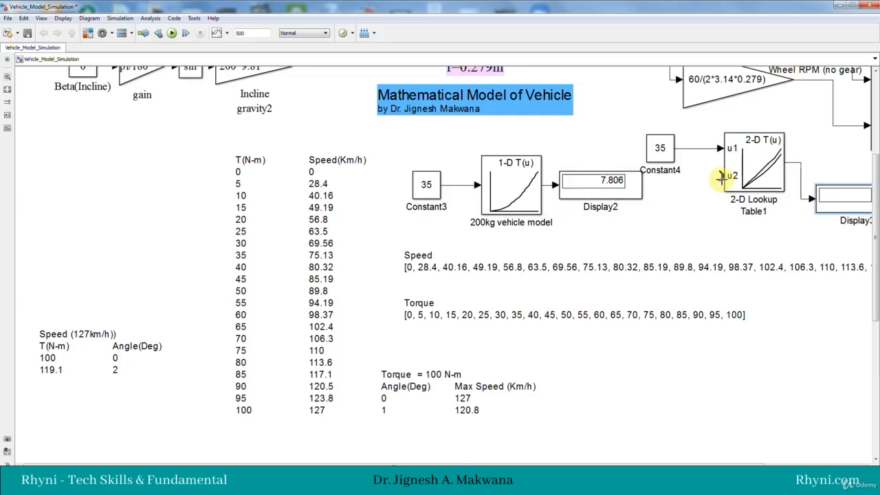
pyautogui.moveTo(432, 186); pyautogui.dragTo(728, 175)
# Step: Examine 2-D Lookup Table1's breakpoints and table data in the Lookup Table Editor, and close both dialogs
pyautogui.doubleClick(729, 175)
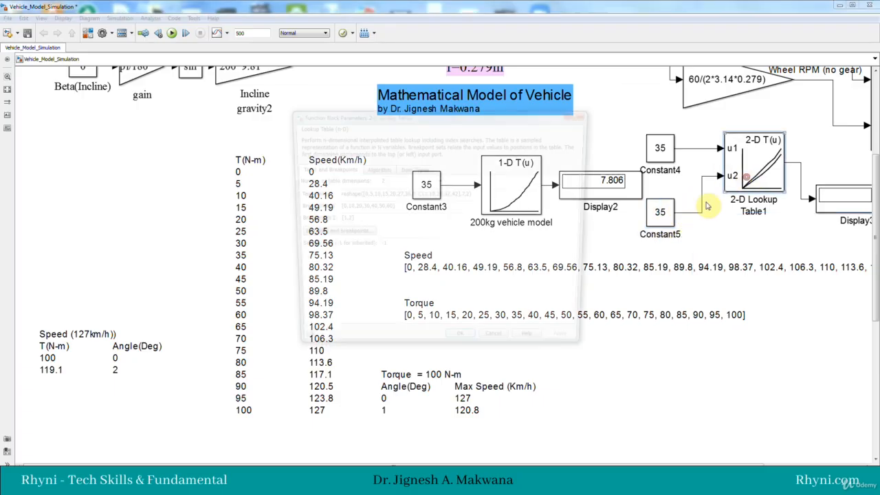
pyautogui.click(356, 233)
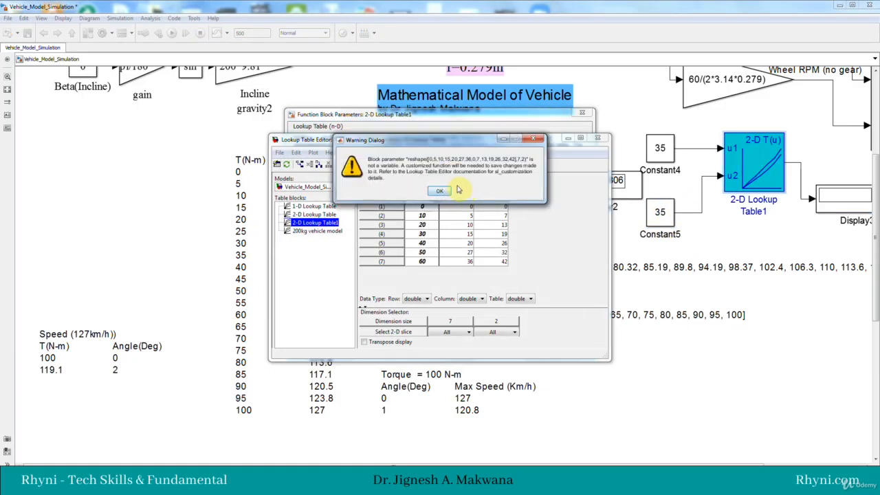
pyautogui.click(447, 190)
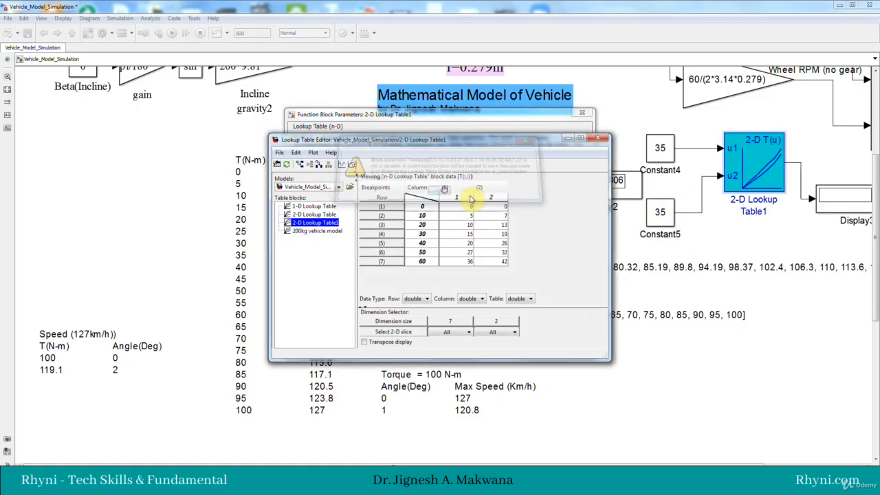
pyautogui.click(597, 139)
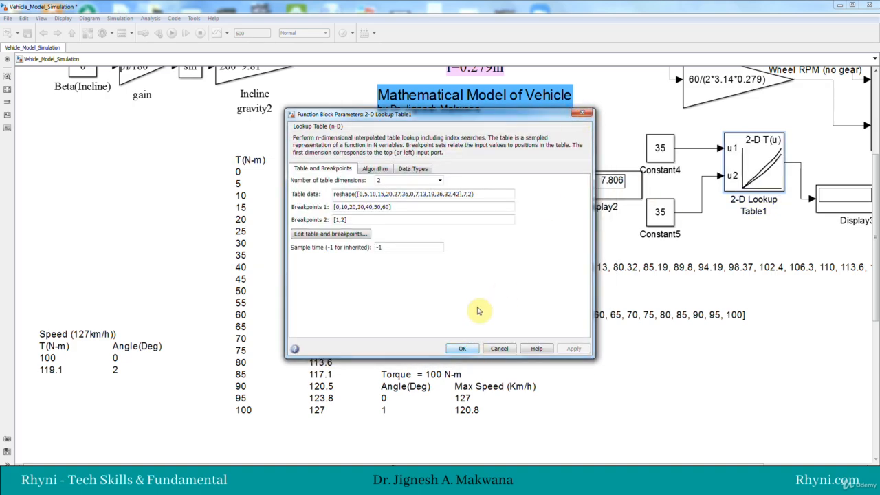
pyautogui.click(582, 113)
# Step: Set the constant feeding the 2-D lookup table's u2 input to 1 and the constant feeding u1 to 10
pyautogui.doubleClick(659, 213)
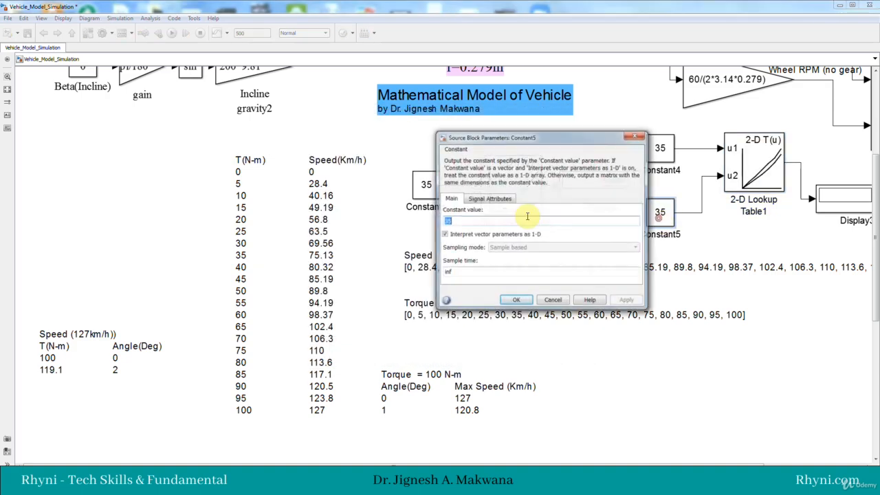
pyautogui.write('1')
pyautogui.click(515, 299)
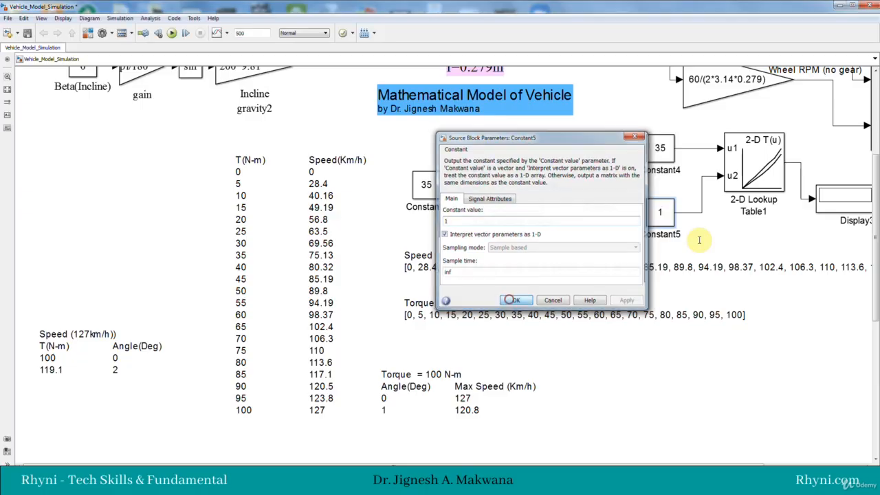
pyautogui.doubleClick(664, 152)
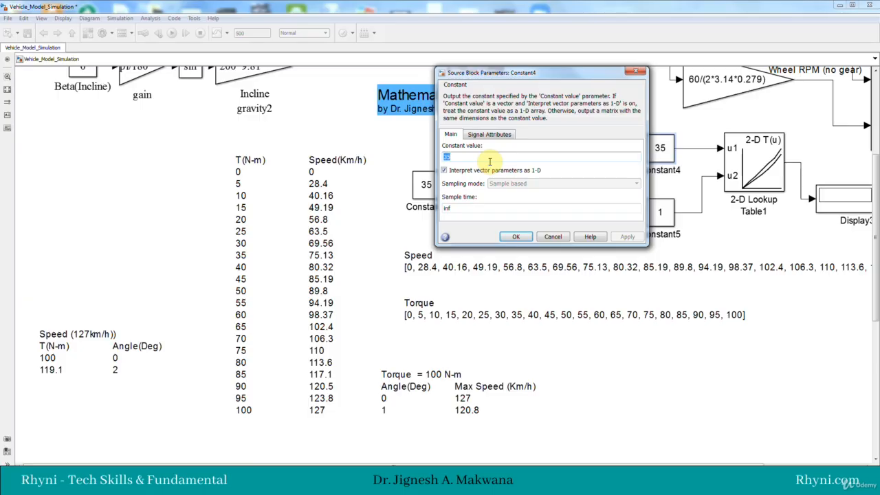
pyautogui.write('10')
pyautogui.click(515, 237)
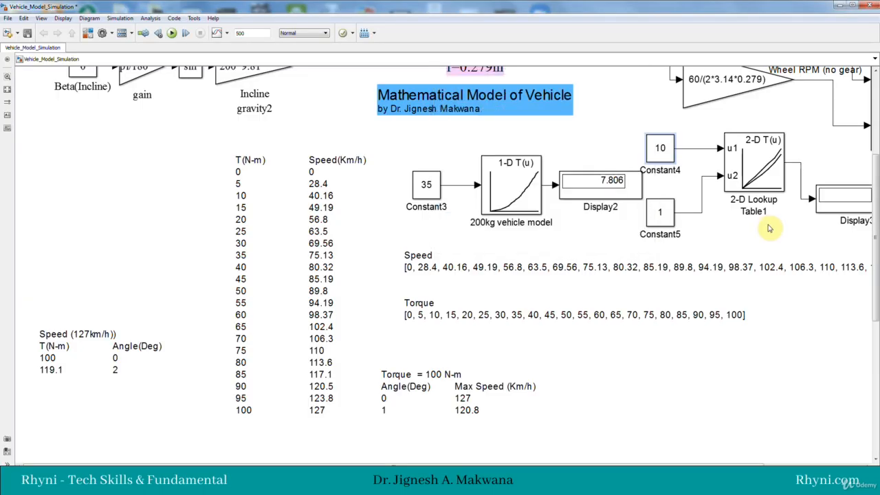
# Step: Look up the 2-D table's entries for row breakpoint 10, close the dialogs, and run the simulation to compare the output
pyautogui.doubleClick(735, 180)
pyautogui.click(337, 236)
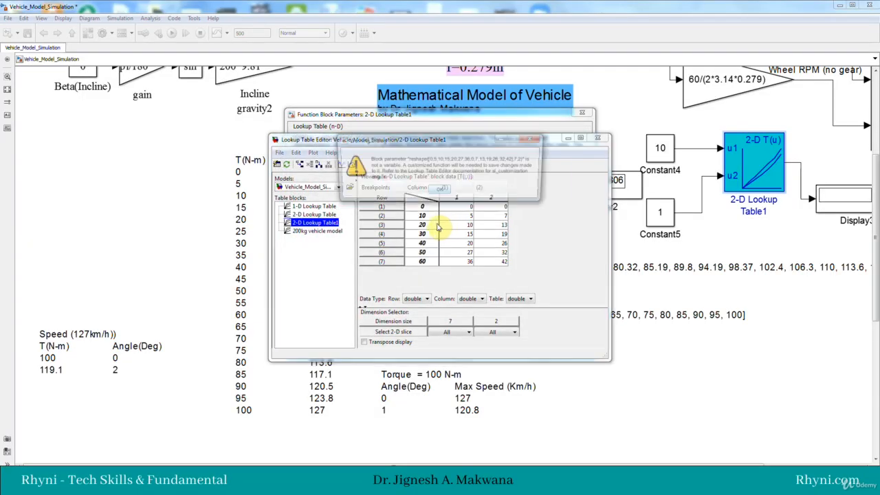
pyautogui.click(442, 189)
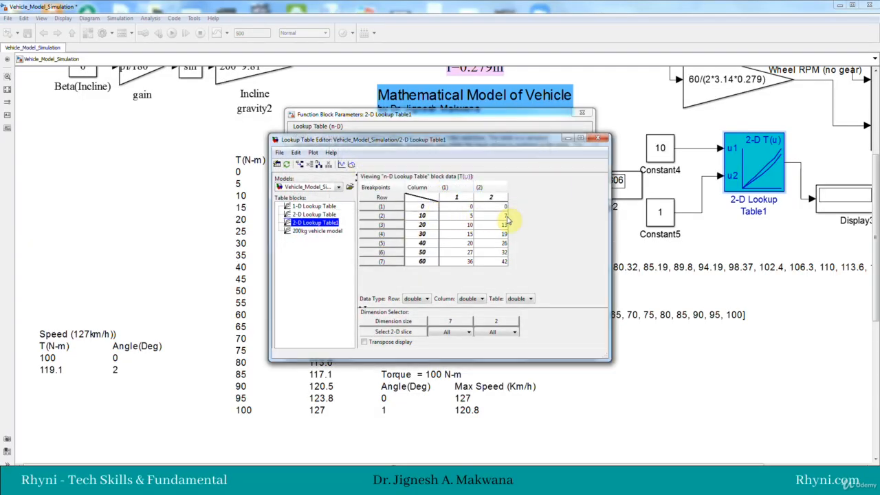
pyautogui.click(597, 138)
pyautogui.click(583, 112)
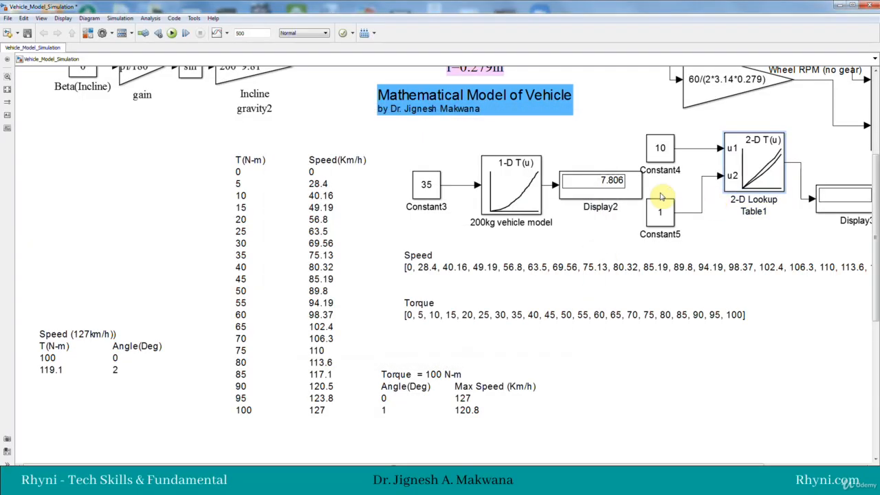
pyautogui.click(171, 33)
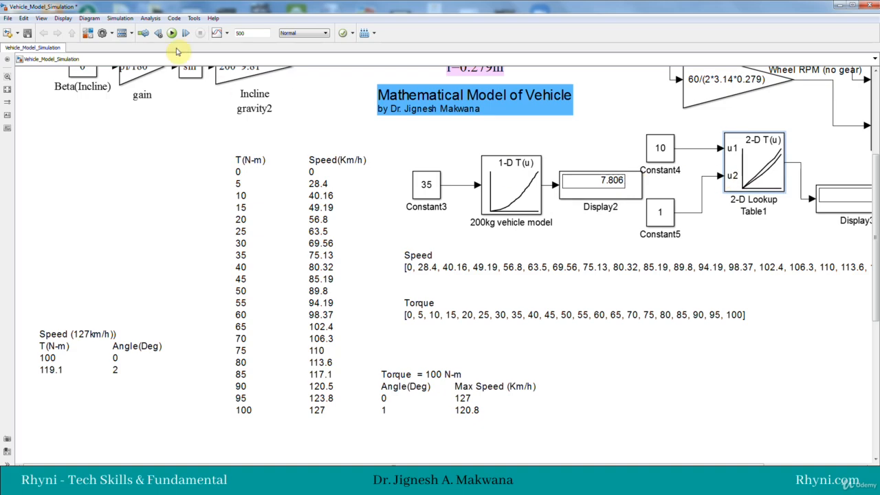
pyautogui.click(173, 35)
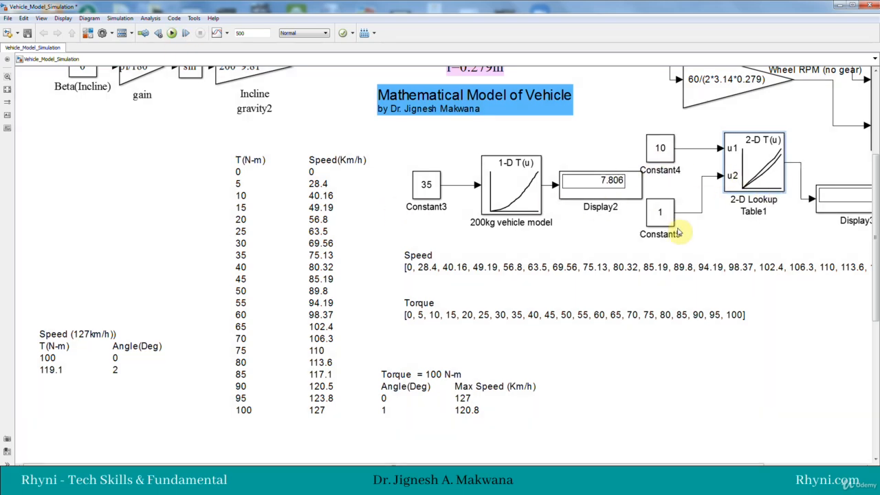
# Step: Align Constant5 and Display3 with the 2-D lookup table, and move the whole group over to the torque and speed list's left side
pyautogui.moveTo(667, 223); pyautogui.dragTo(677, 213)
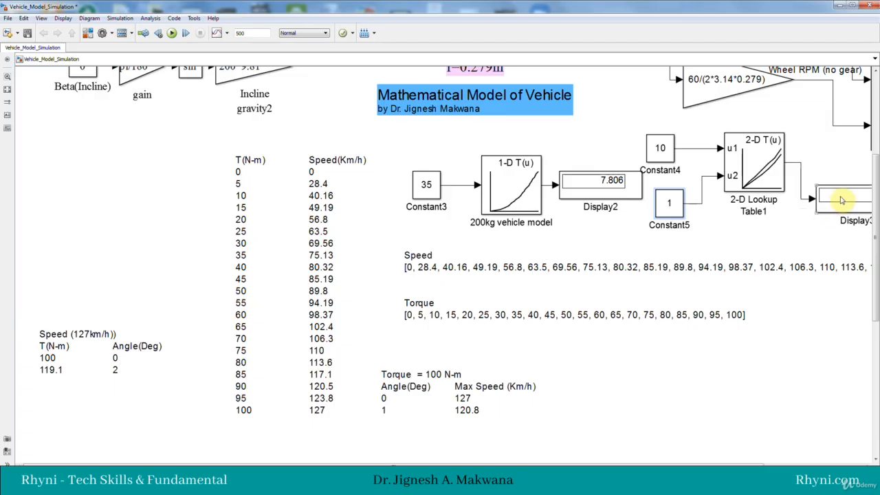
pyautogui.moveTo(840, 200); pyautogui.dragTo(822, 165)
pyautogui.moveTo(637, 129); pyautogui.dragTo(819, 219)
pyautogui.moveTo(809, 165); pyautogui.dragTo(177, 166)
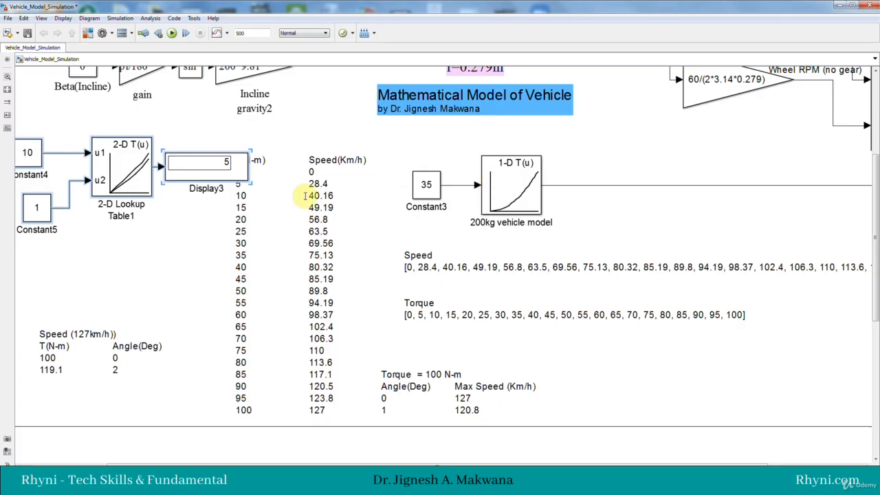
# Step: Shift the torque and speed list right to clear Display3, and settle the 2-D lookup group in the free space beside it
pyautogui.moveTo(255, 198); pyautogui.dragTo(316, 204)
pyautogui.moveTo(25, 130)
pyautogui.mouseDown()
pyautogui.moveTo(44, 147)
pyautogui.moveTo(179, 199)
pyautogui.moveTo(195, 178)
pyautogui.moveTo(208, 185)
pyautogui.mouseUp()
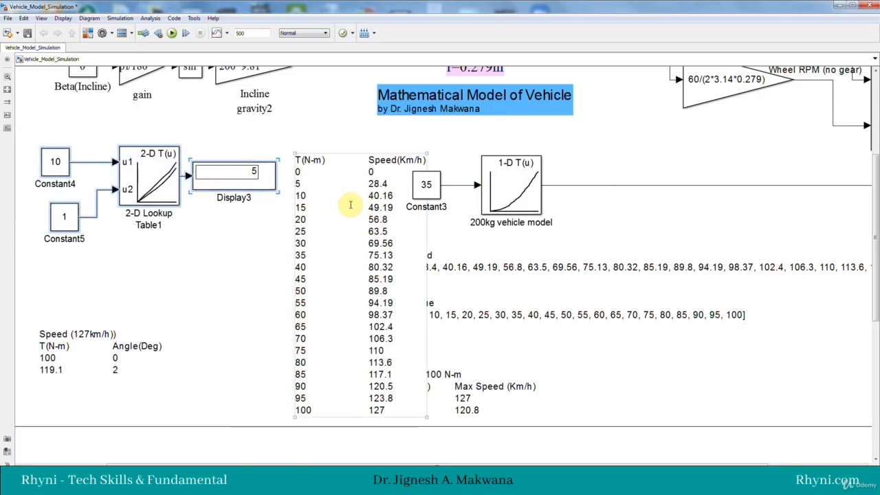
pyautogui.click(507, 197)
pyautogui.click(677, 186)
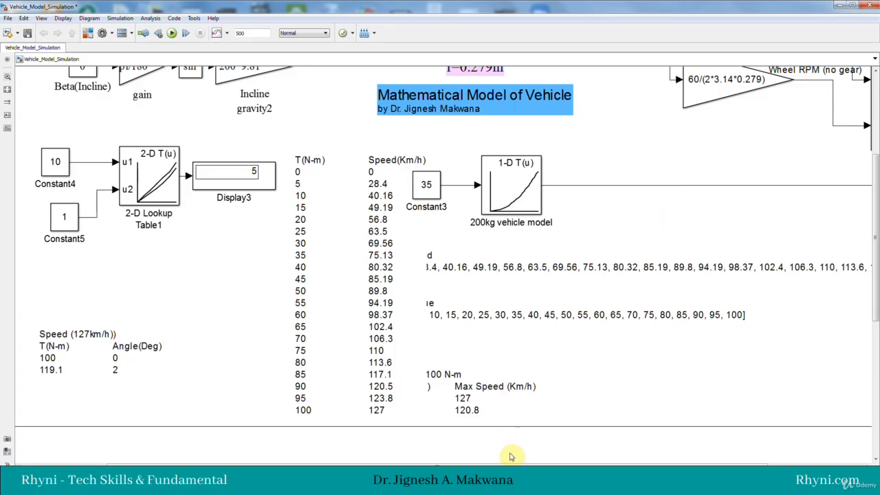
# Step: Move the misplaced Display2 back beside the output of the 200kg vehicle model block
pyautogui.moveTo(507, 459); pyautogui.dragTo(652, 459)
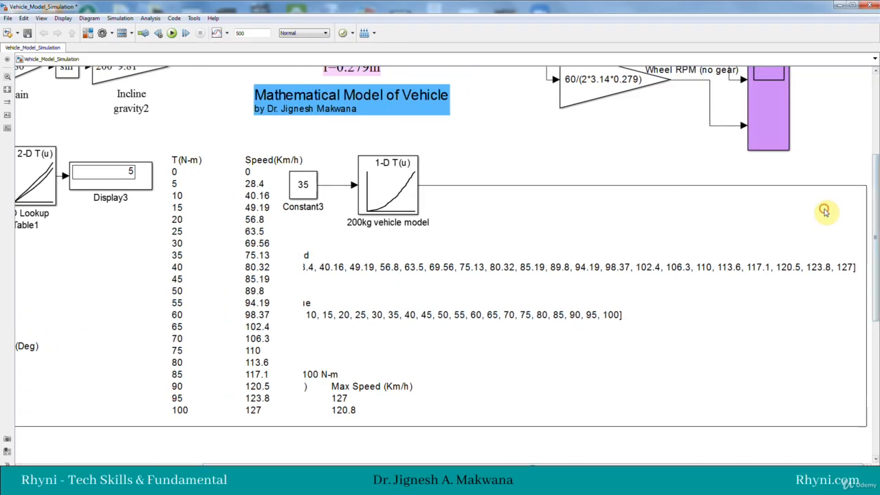
pyautogui.moveTo(222, 464); pyautogui.dragTo(95, 464)
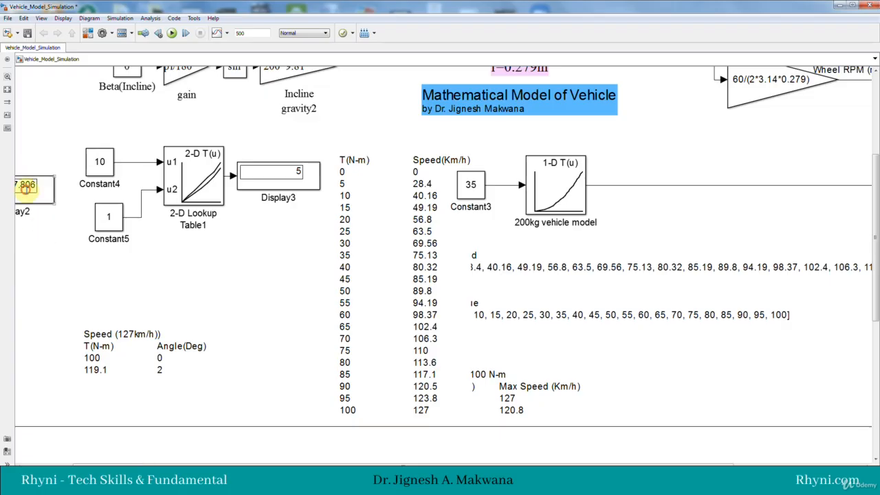
pyautogui.moveTo(26, 187); pyautogui.dragTo(685, 186)
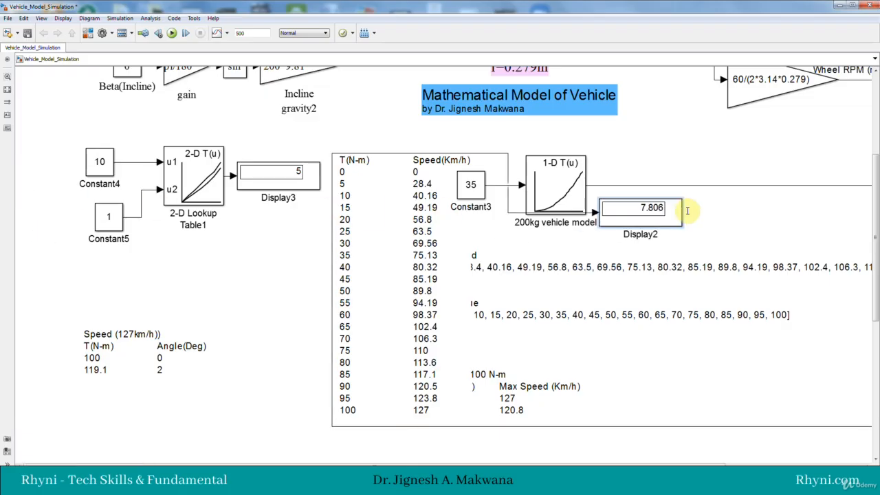
# Step: Set the constant on the 2-D lookup table's u2 input to 2, leaving u1 at 10, and run the simulation
pyautogui.doubleClick(93, 160)
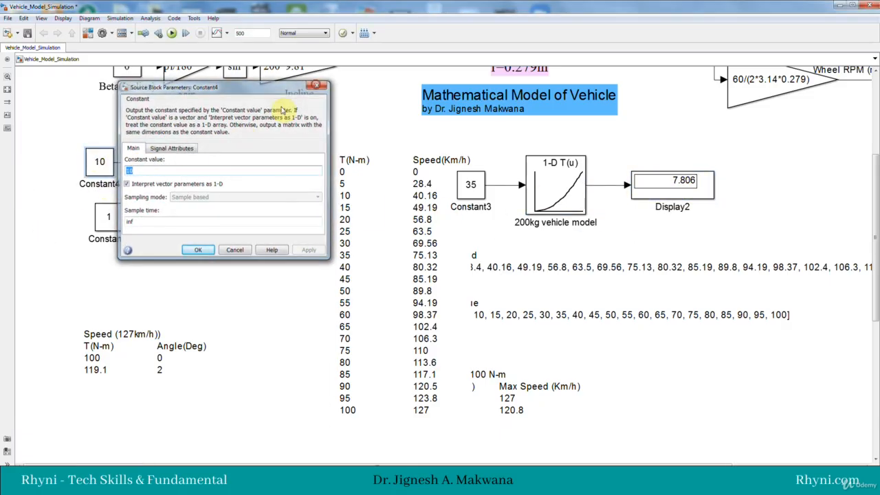
pyautogui.click(317, 86)
pyautogui.doubleClick(108, 217)
pyautogui.write('2')
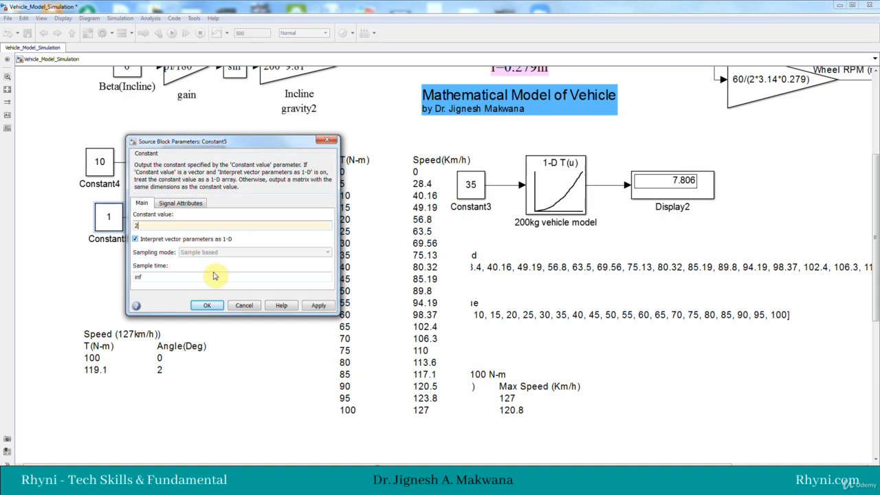
pyautogui.click(207, 303)
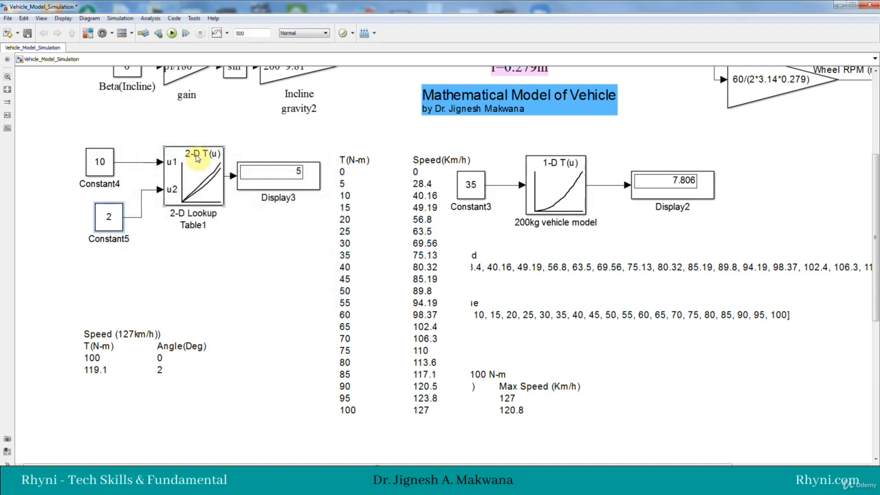
pyautogui.click(175, 34)
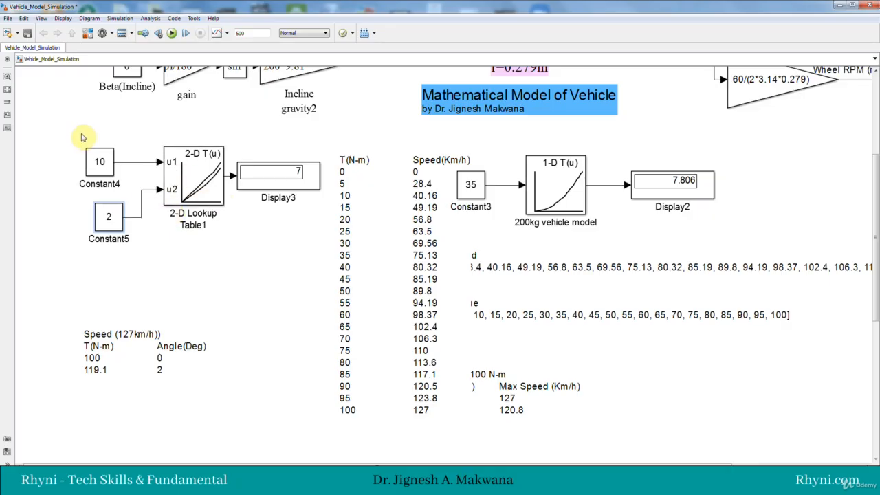
# Step: Delete the 2-D lookup table with its constants and display, and move the 200kg vehicle model with Constant3 and Display2 into its place
pyautogui.moveTo(65, 132); pyautogui.dragTo(273, 247)
pyautogui.press('Delete')
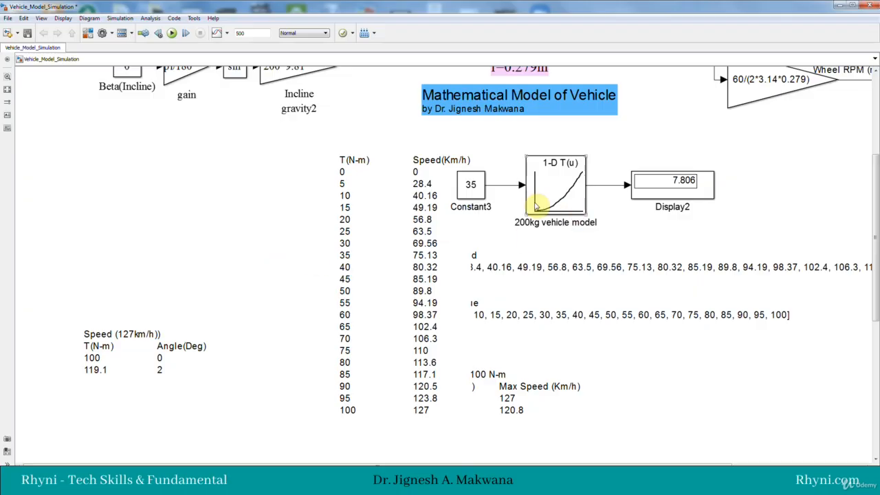
pyautogui.moveTo(475, 180); pyautogui.dragTo(494, 182)
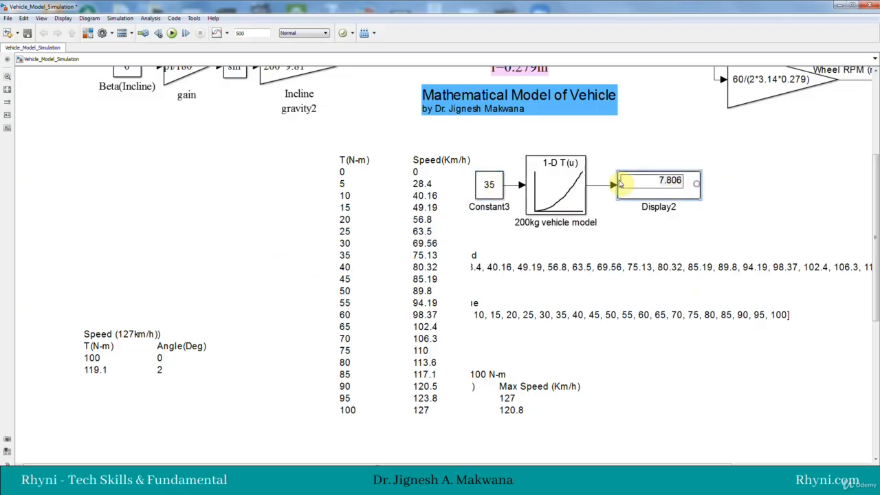
pyautogui.moveTo(473, 141); pyautogui.dragTo(701, 221)
pyautogui.moveTo(648, 190); pyautogui.dragTo(256, 199)
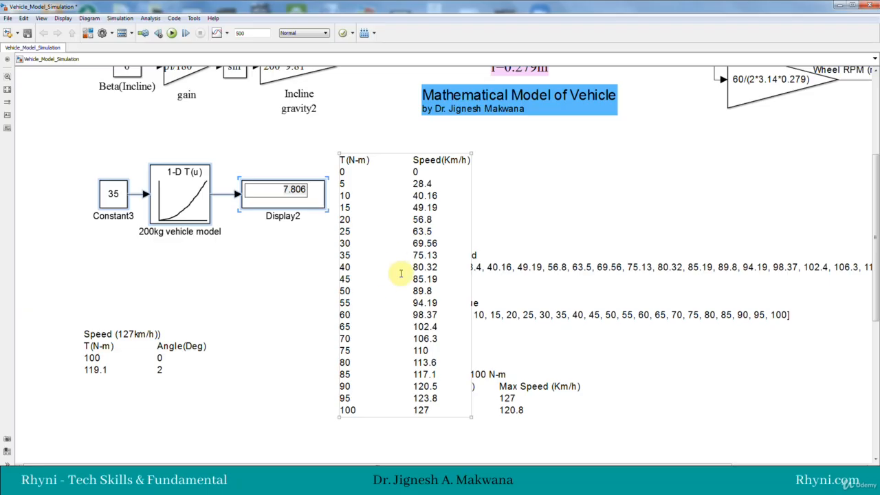
pyautogui.click(180, 257)
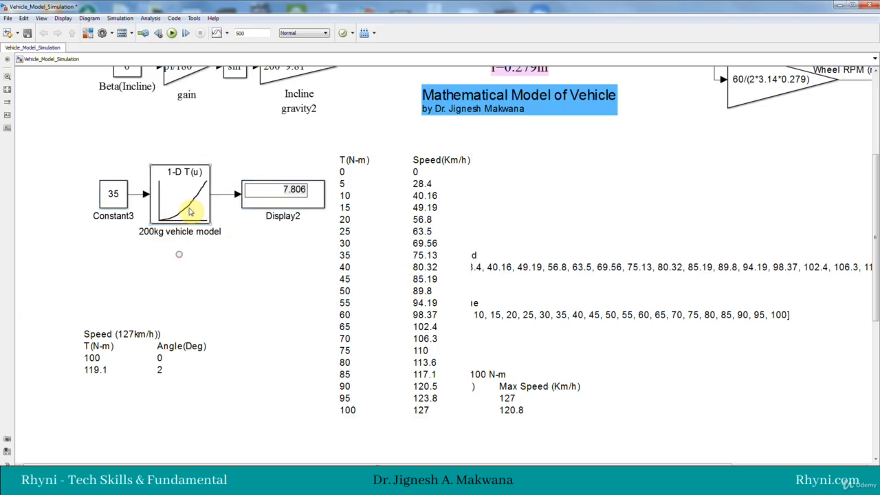